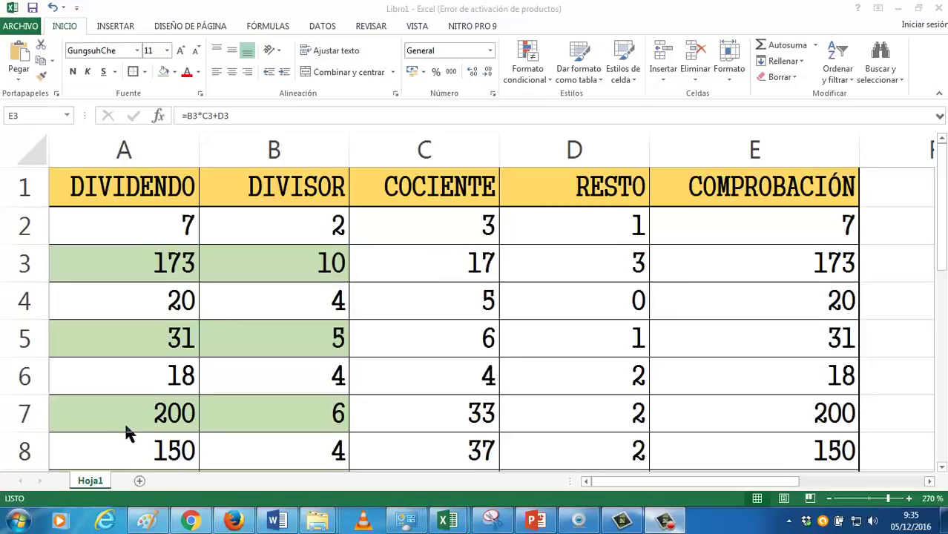
# - Rename the Hoja1 sheet tab to COMPROBACIONDIVISION
pyautogui.click(91, 483)
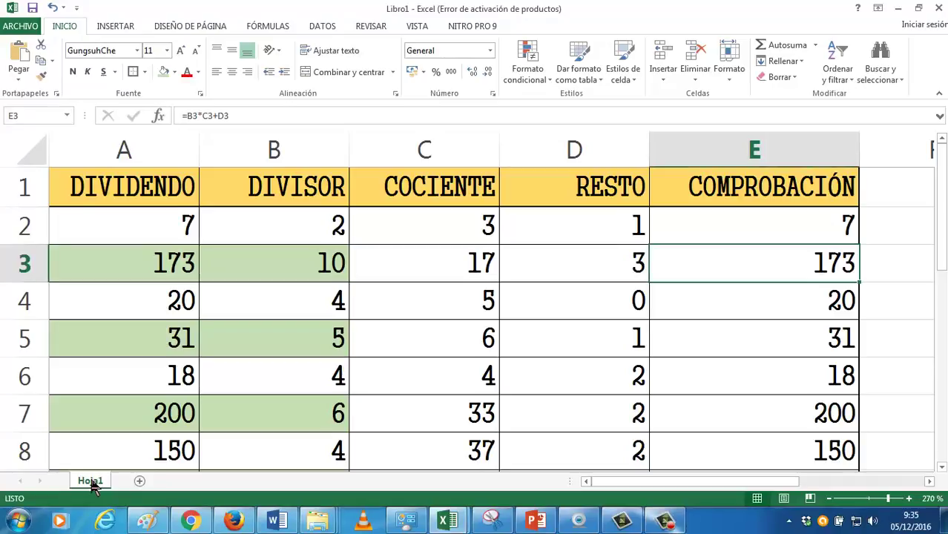
pyautogui.rightClick(90, 482)
pyautogui.click(158, 350)
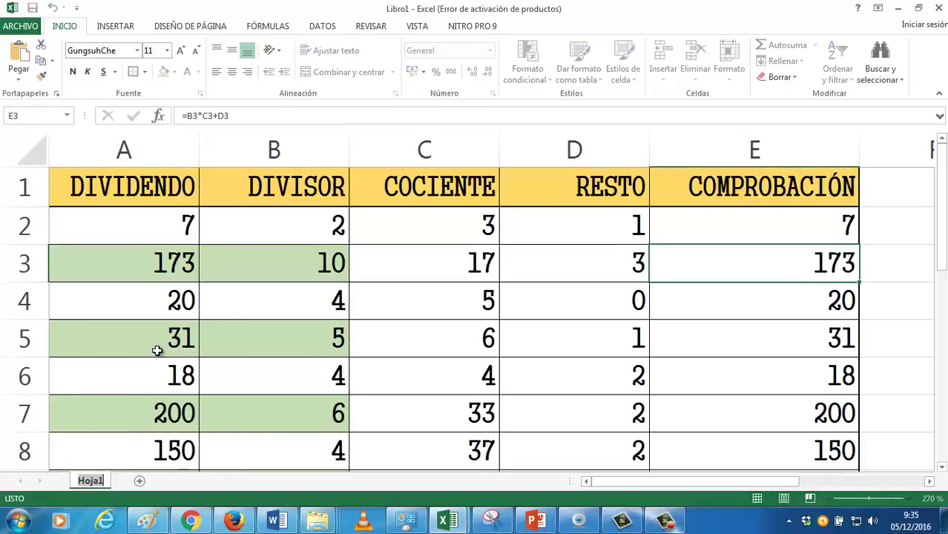
pyautogui.write('RESI')
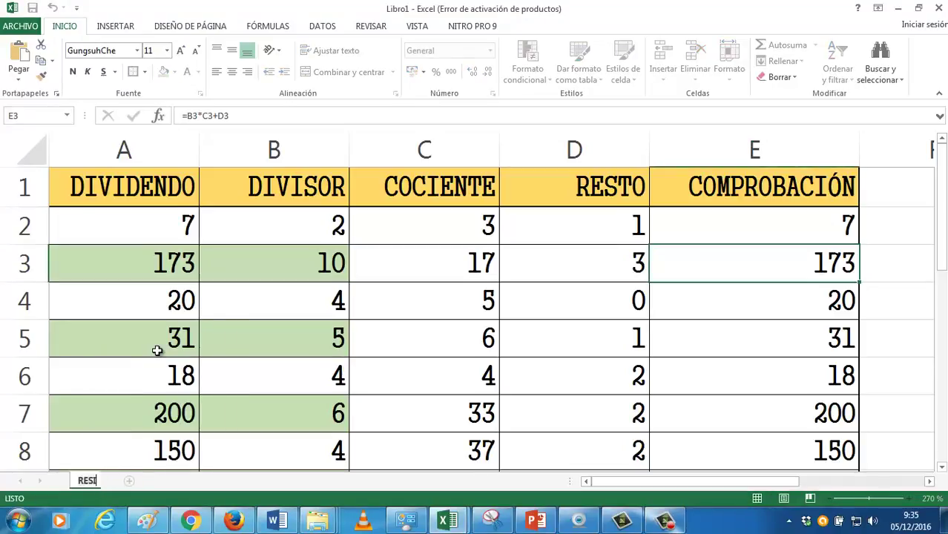
pyautogui.write('DUO')
pyautogui.press('BackSpace')
pyautogui.press('BackSpace')
pyautogui.press('BackSpace')
pyautogui.press('BackSpace')
pyautogui.press('BackSpace')
pyautogui.press('BackSpace')
pyautogui.write('MPROBACIONDIFI')
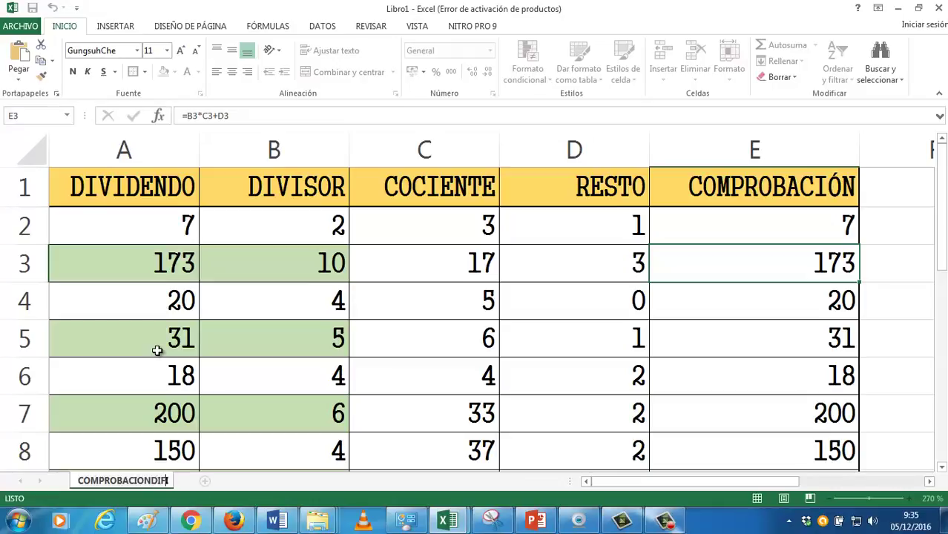
pyautogui.press('BackSpace')
pyautogui.write('VISION')
pyautogui.press('Return')
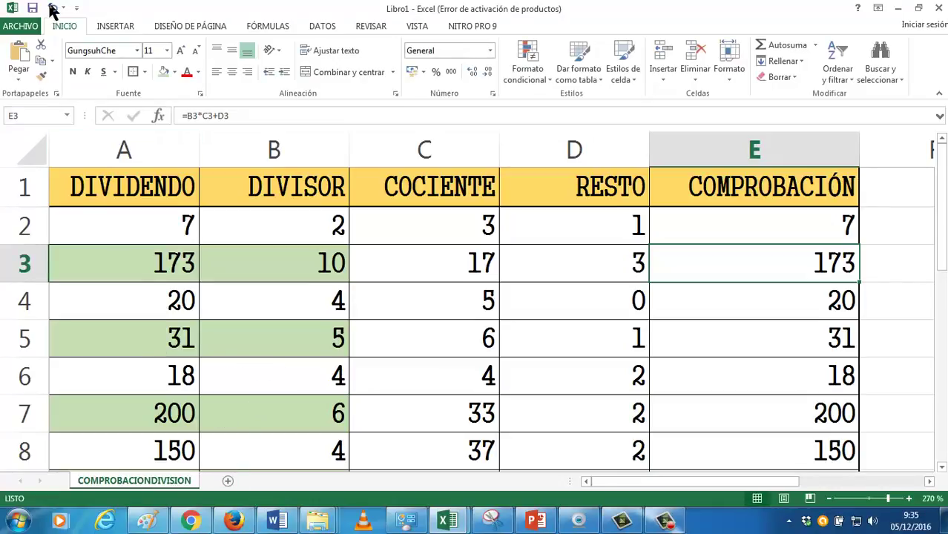
# - Save the workbook in Documents as UD060501-COMPROBACIONDIVISION.xlsx
pyautogui.hotkey('ctrl', 's')
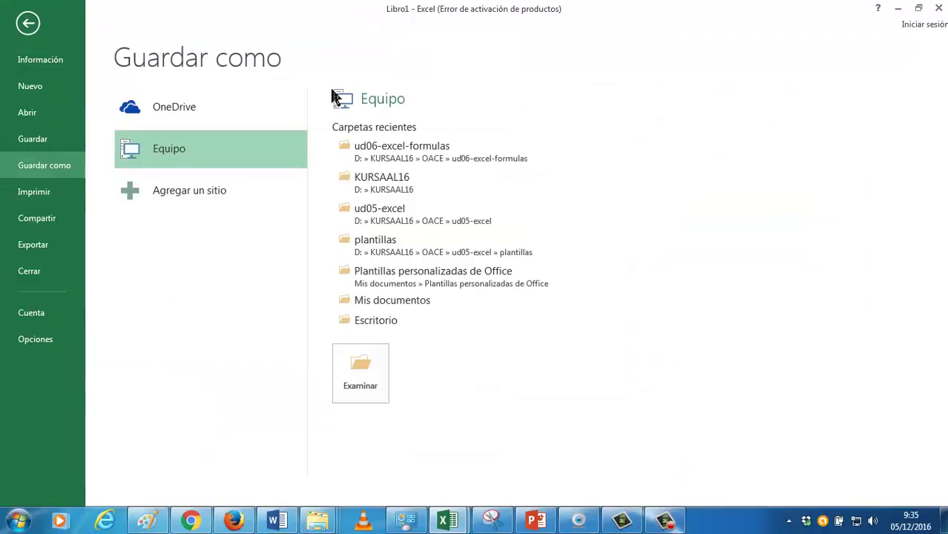
pyautogui.click(368, 371)
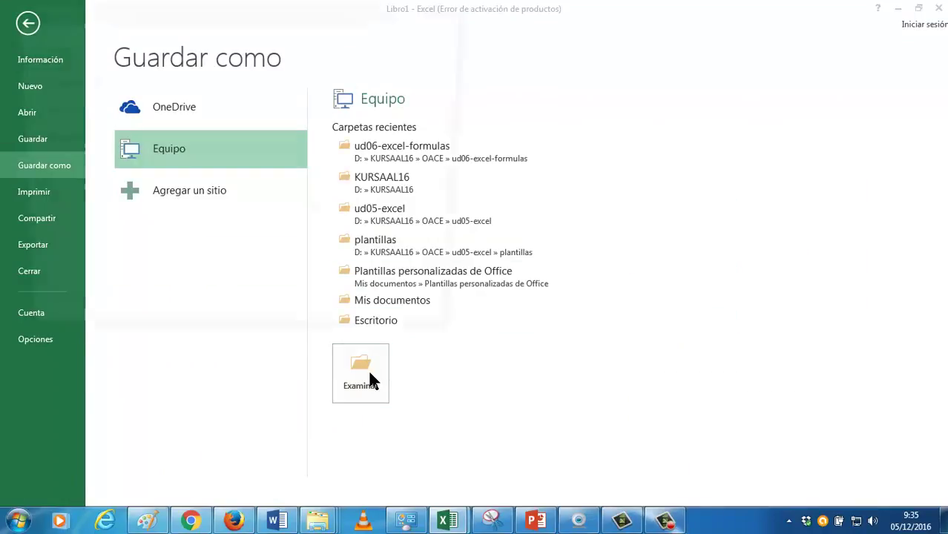
pyautogui.write('UD0')
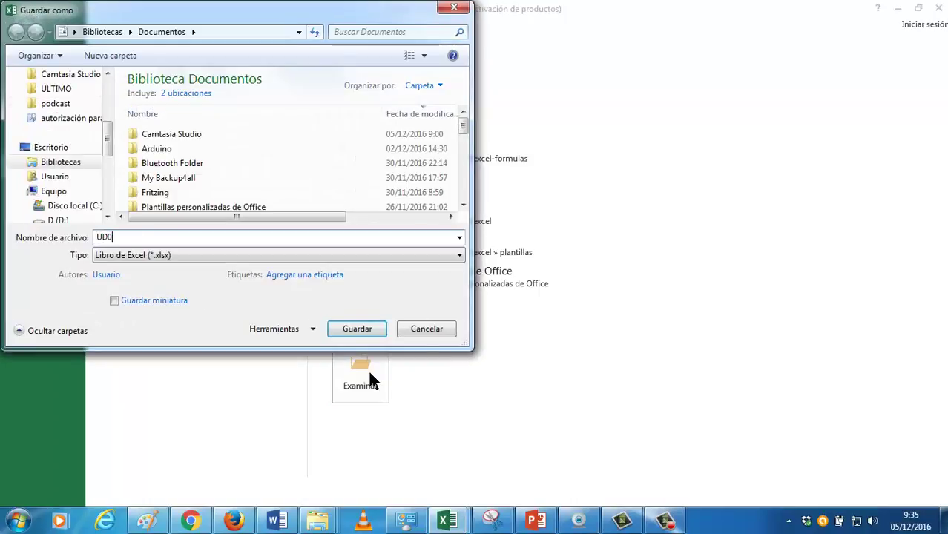
pyautogui.write('60501-')
pyautogui.write('COMPROBACIONDIVISION')
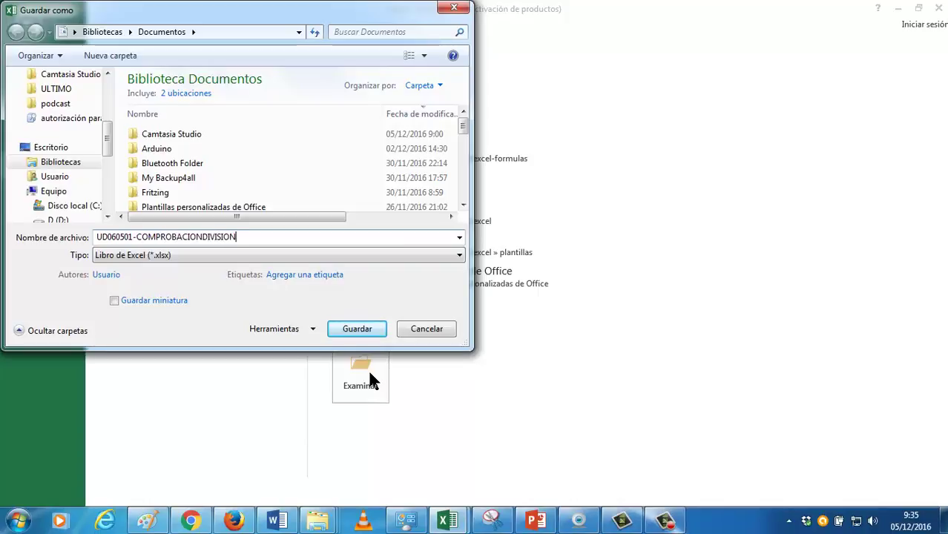
pyautogui.press('Return')
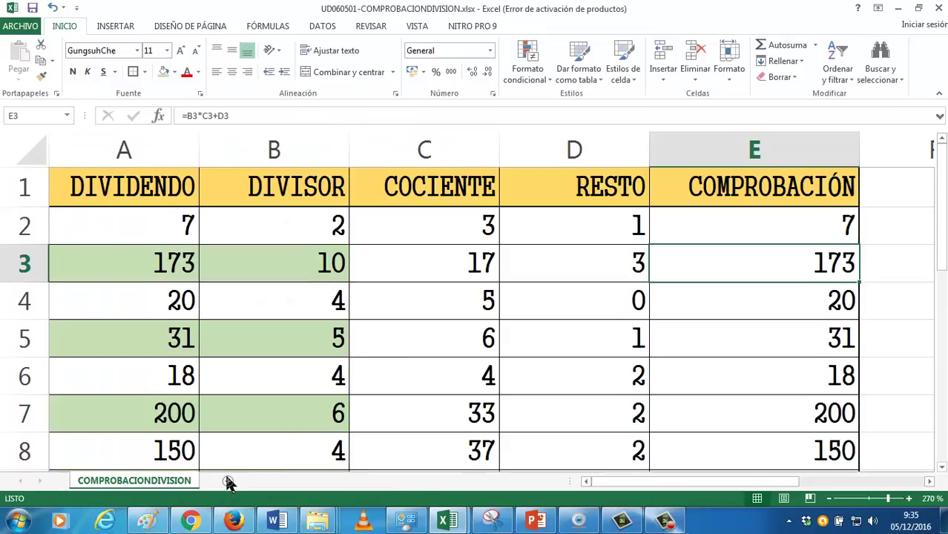
# - Add a new sheet, Hoja2, and zoom in on it
pyautogui.click(229, 481)
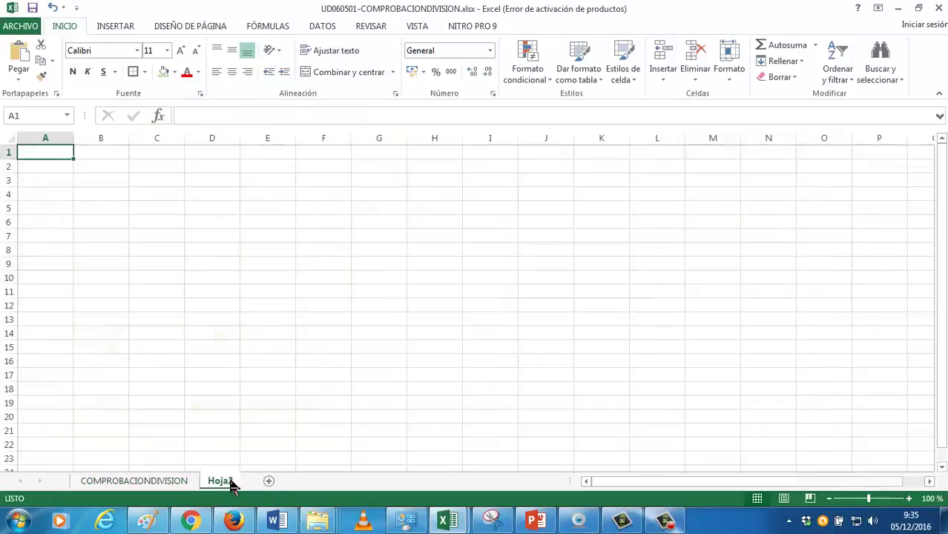
pyautogui.click(909, 498)
pyautogui.click(909, 498)
pyautogui.click(909, 498)
pyautogui.click(908, 498)
pyautogui.click(908, 499)
pyautogui.click(909, 499)
pyautogui.click(909, 498)
pyautogui.click(908, 498)
pyautogui.click(909, 498)
pyautogui.click(909, 499)
pyautogui.click(909, 498)
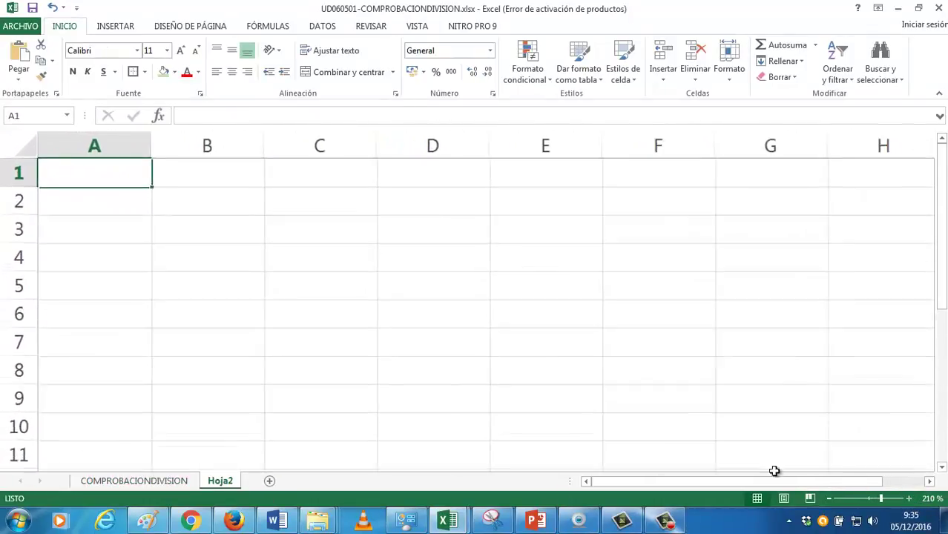
# - Enter the headers NÚMERO, UNIDADES, DÉCIMAS and CENTÉSIMAS in A1:D1
pyautogui.write('N')
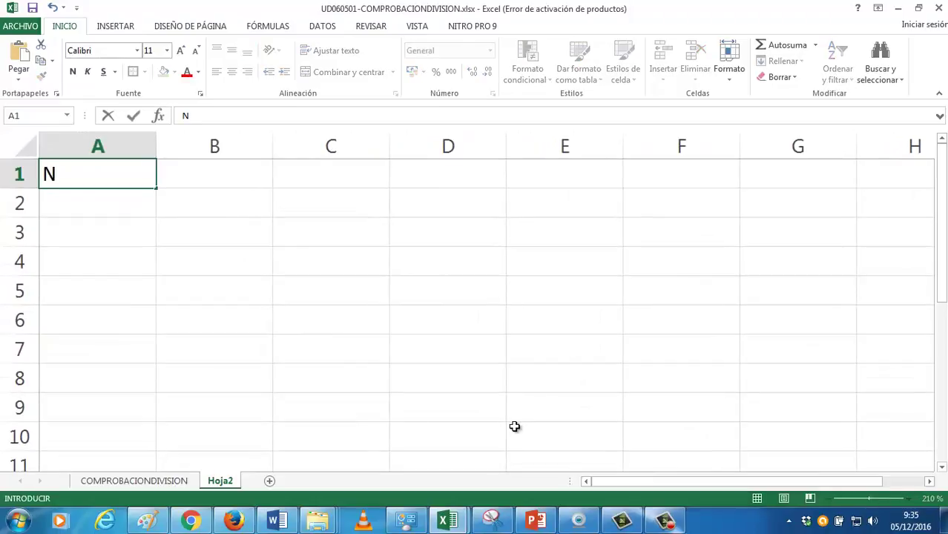
pyautogui.write('NÚMERO')
pyautogui.press('Tab')
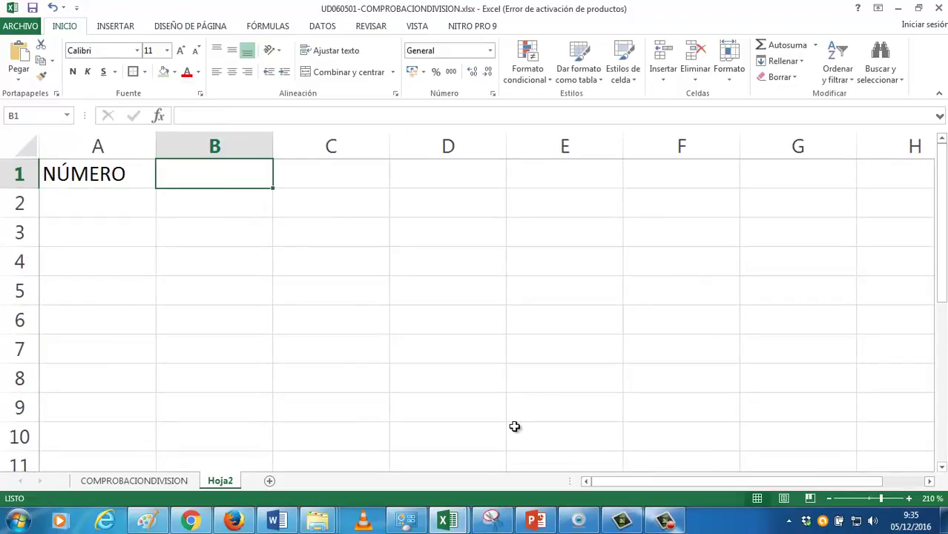
pyautogui.write('UNIDADE')
pyautogui.press('Tab')
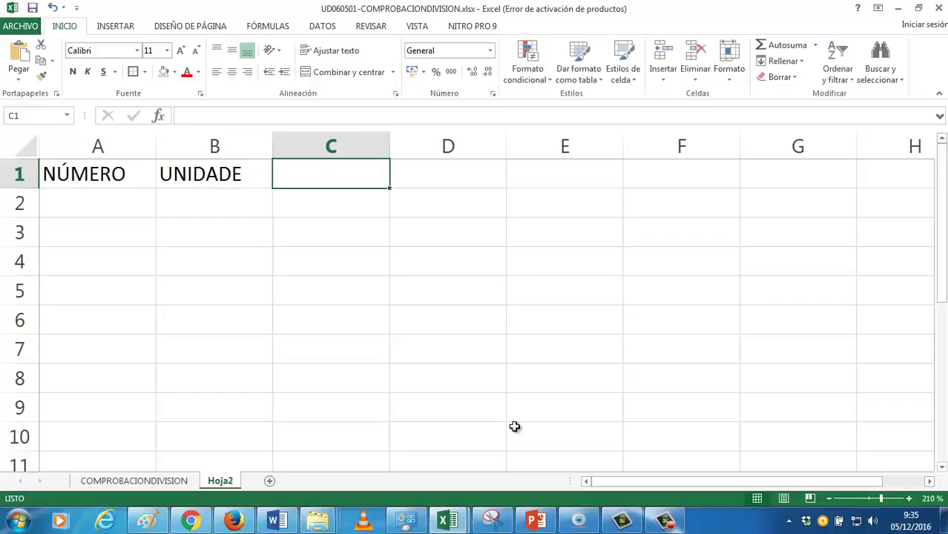
pyautogui.press('Left')
pyautogui.write('UNIDADES')
pyautogui.press('Tab')
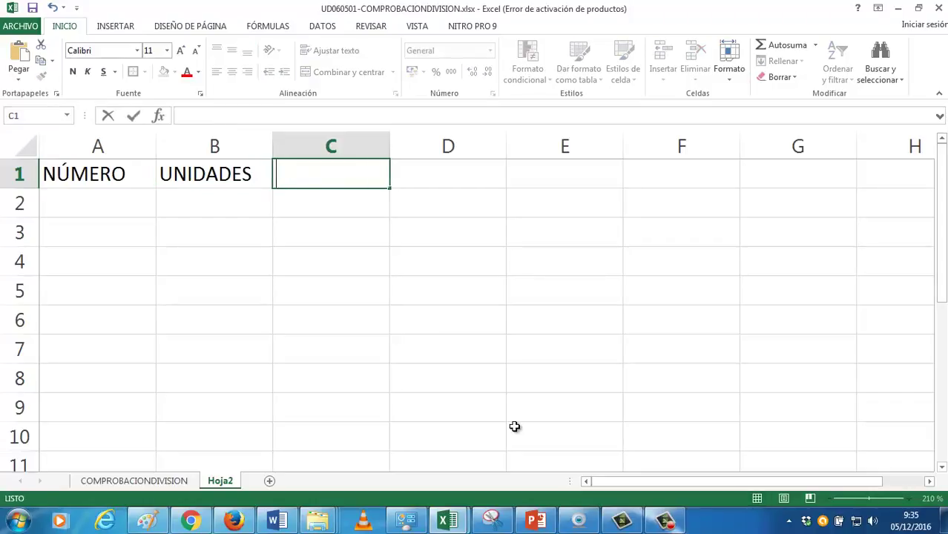
pyautogui.write('DÉCIMAS')
pyautogui.press('Tab')
pyautogui.write('CENTÉ')
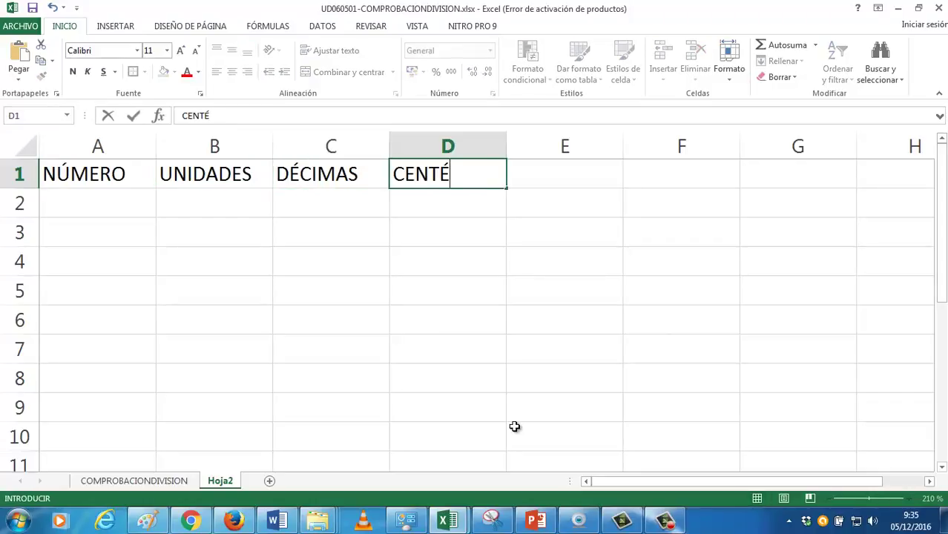
pyautogui.write('SIMAS')
pyautogui.click(446, 409)
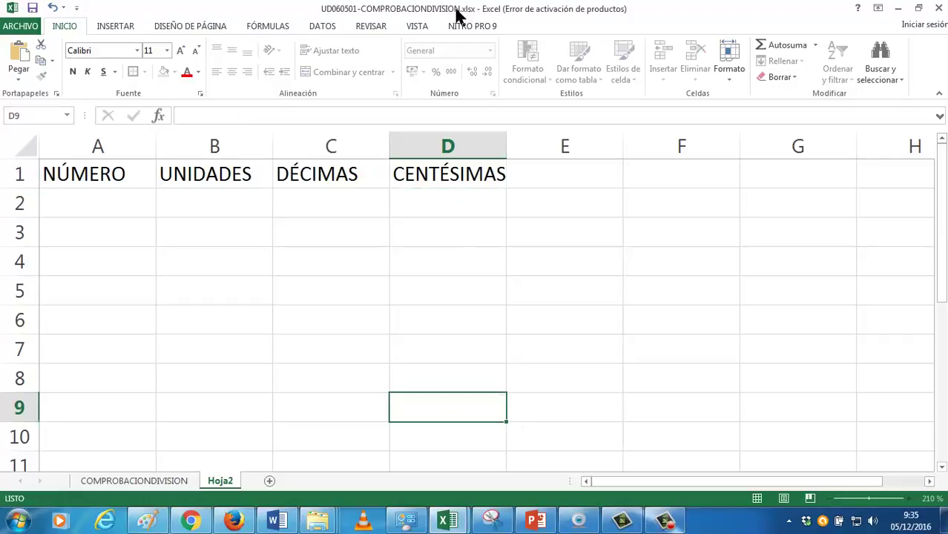
pyautogui.doubleClick(530, 10)
# - Arrange the Excel and PowerPoint windows so the exercise slide is visible beside the sheet
pyautogui.moveTo(506, 143); pyautogui.dragTo(340, 92)
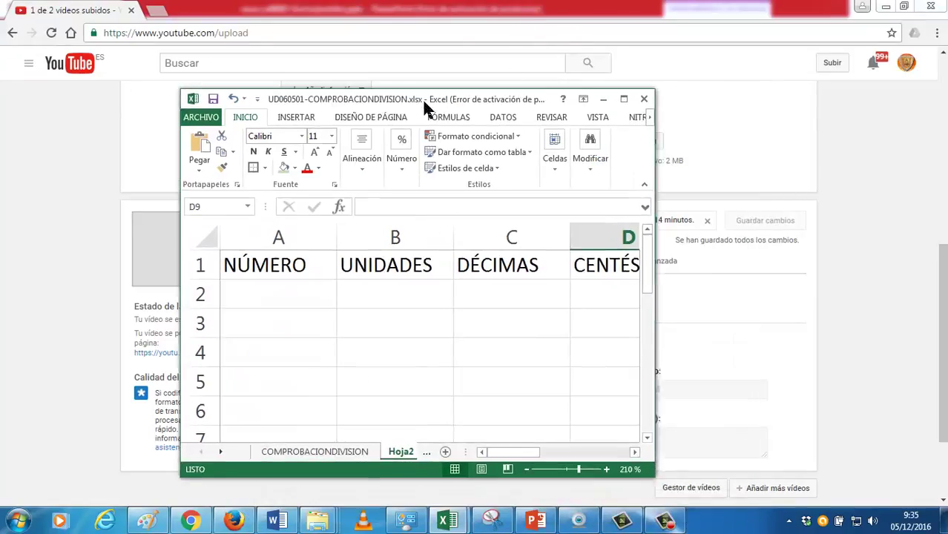
pyautogui.click(536, 521)
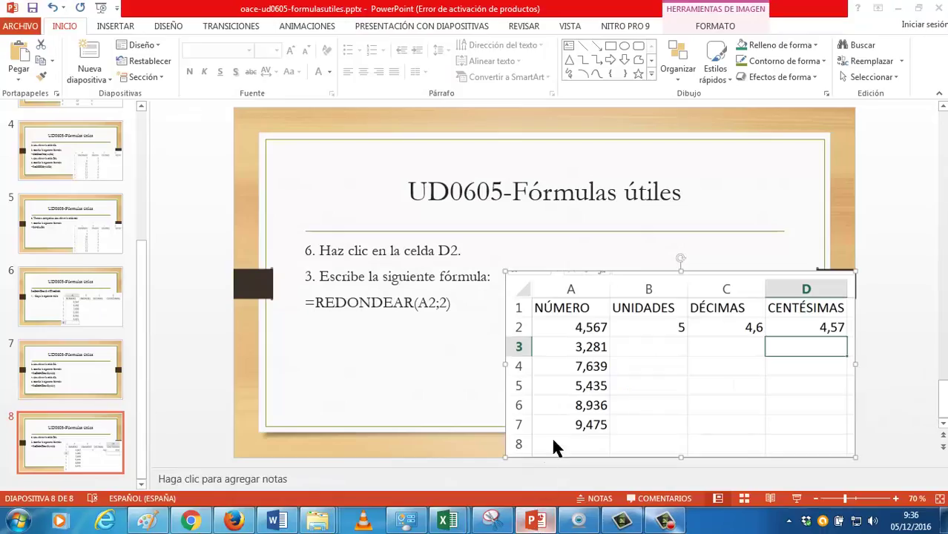
pyautogui.click(919, 8)
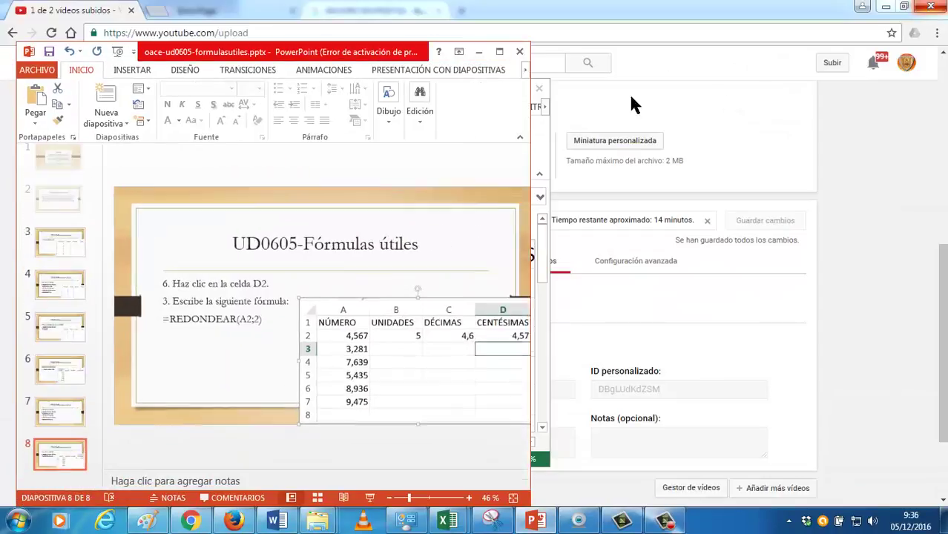
pyautogui.moveTo(440, 52); pyautogui.dragTo(504, 46)
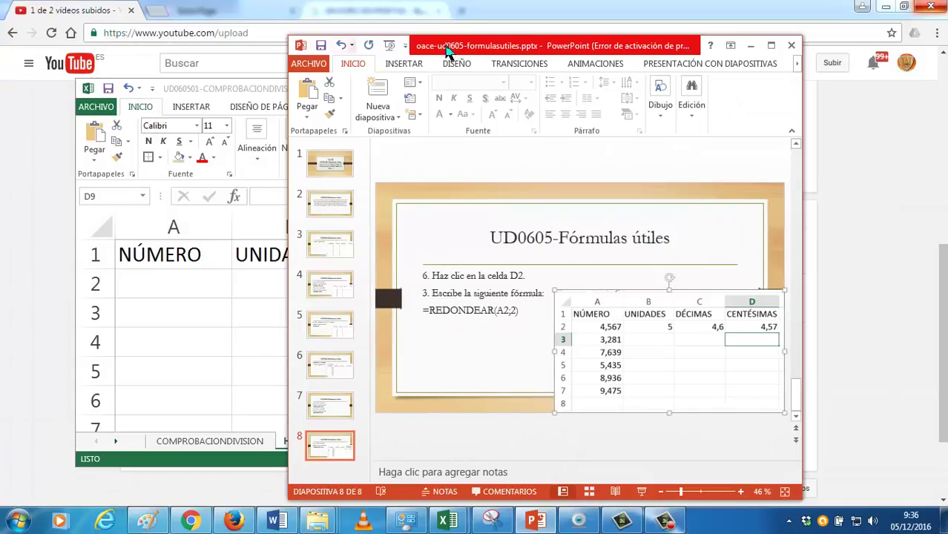
pyautogui.click(182, 290)
# - Enter 4,567, 3,281 and 7,639 in A2:A4
pyautogui.click(178, 290)
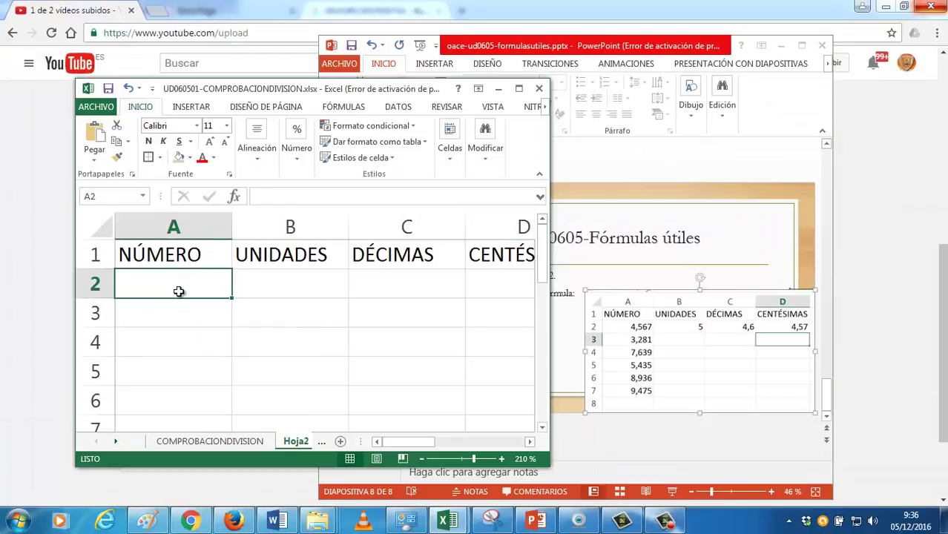
pyautogui.write('4,567')
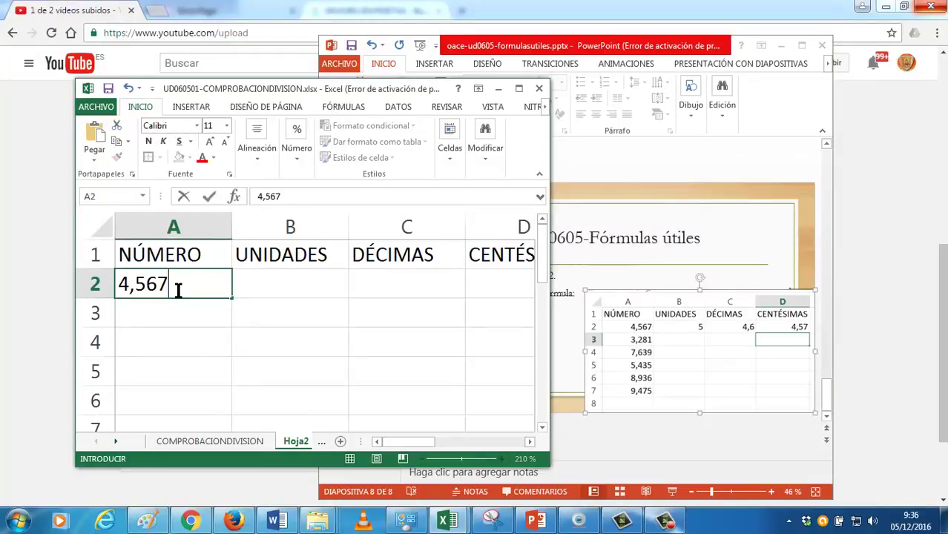
pyautogui.press('Return')
pyautogui.write('3,281')
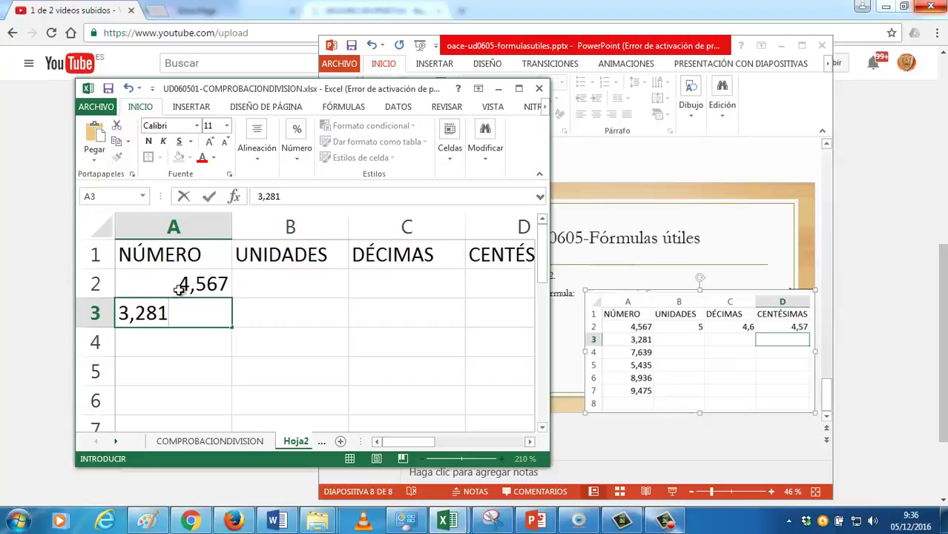
pyautogui.press('Return')
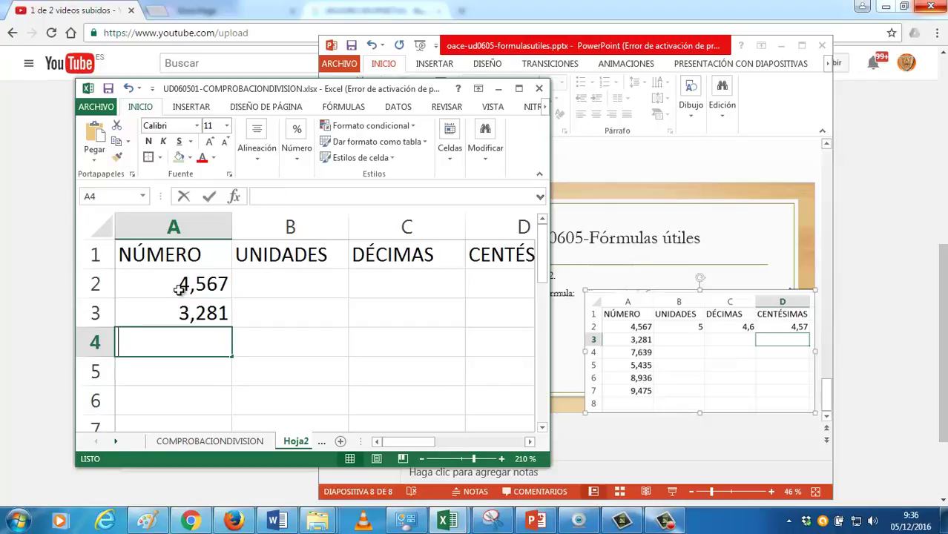
pyautogui.write('7,639')
pyautogui.press('Return')
# - Enter 5,435, 8,936 and 9,475 in A5:A7 and return to A1
pyautogui.write('5')
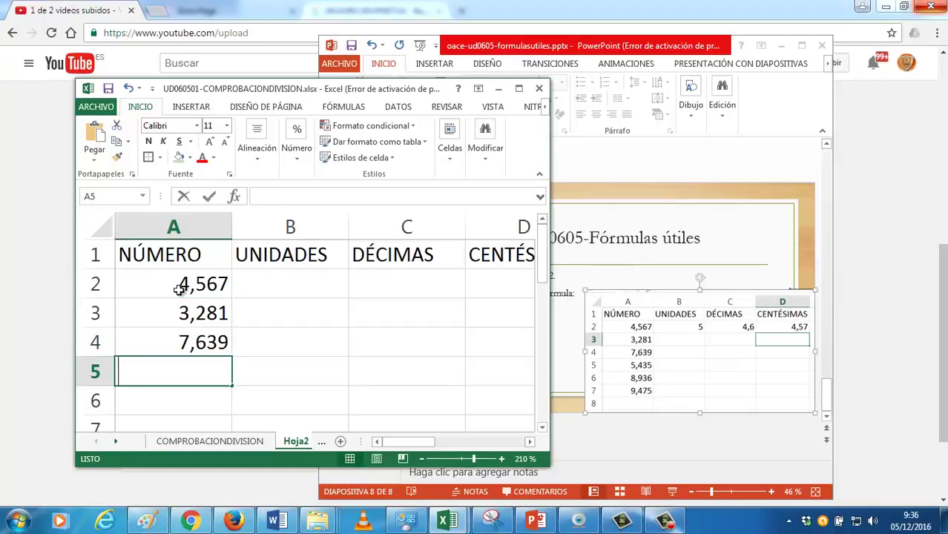
pyautogui.write(',435')
pyautogui.press('Return')
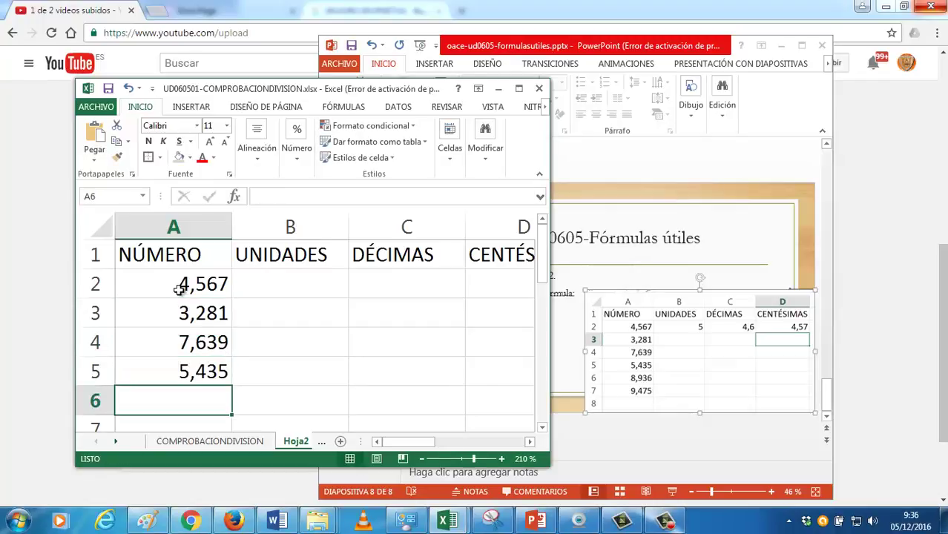
pyautogui.write('8,936')
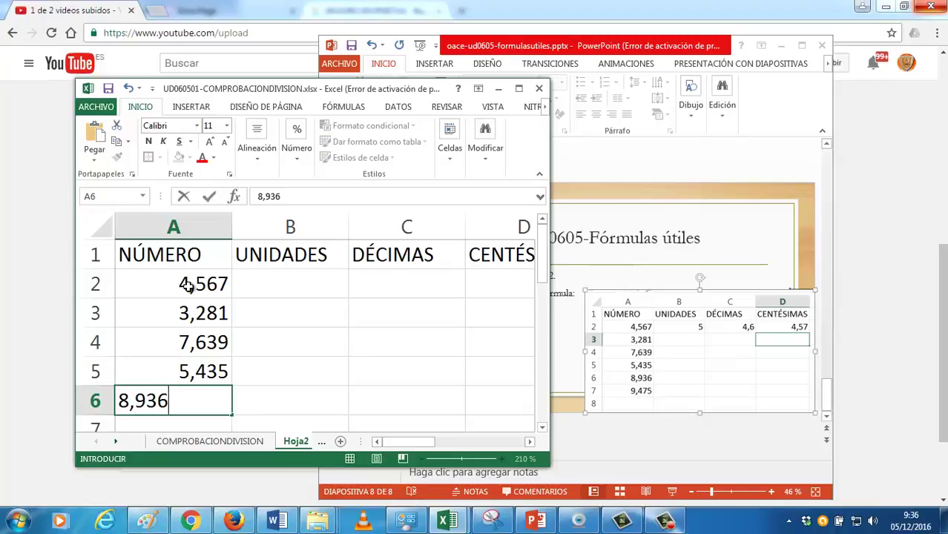
pyautogui.press('Return')
pyautogui.write('9,')
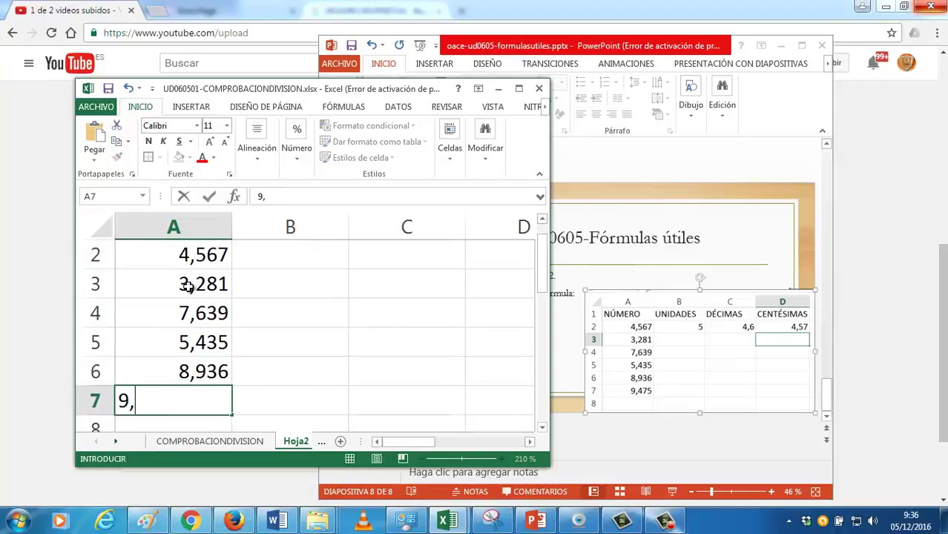
pyautogui.write('475')
pyautogui.press('Up')
pyautogui.hotkey('ctrl', 'Home')
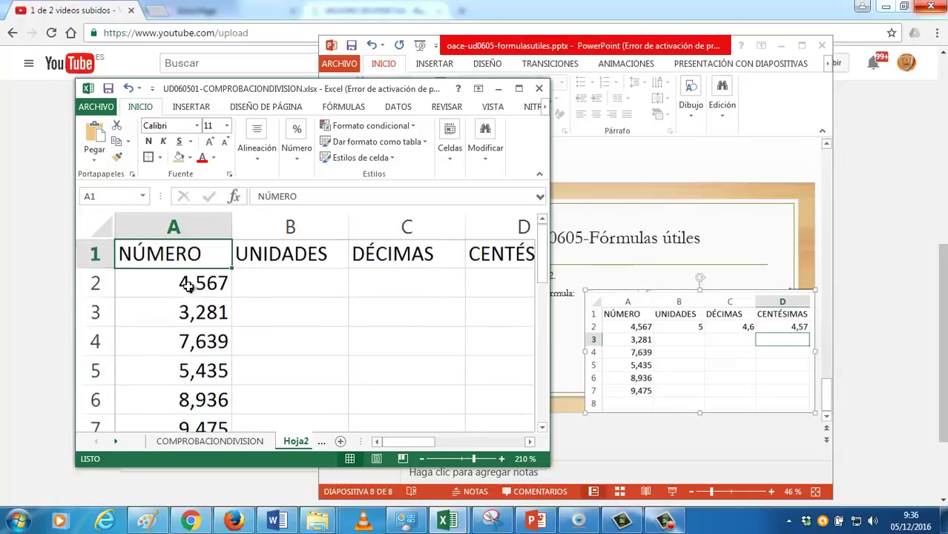
# - Maximize the Excel window and apply All Borders to A1:D7
pyautogui.doubleClick(253, 88)
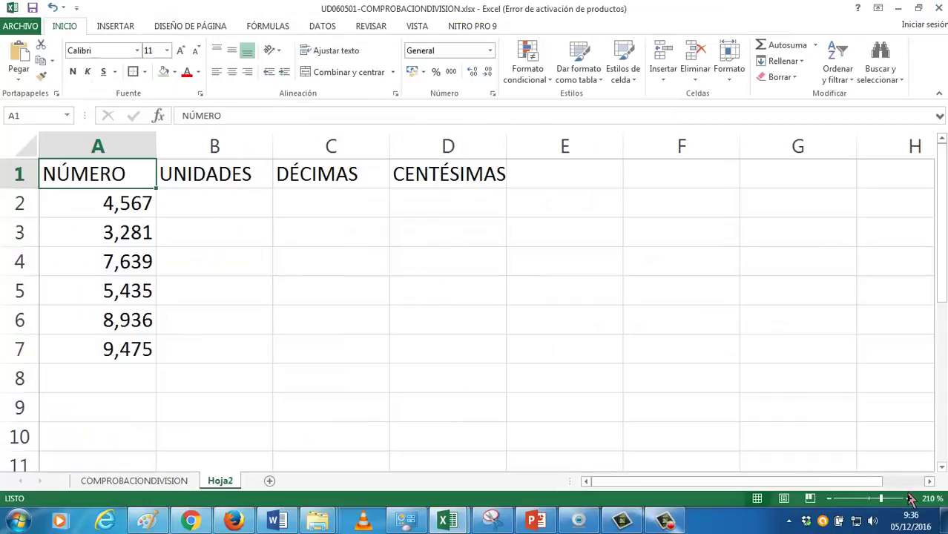
pyautogui.keyDown('ctrl'); pyautogui.scroll(1, 681, 434); pyautogui.keyUp('ctrl')
pyautogui.keyDown('ctrl'); pyautogui.scroll(2, 682, 434); pyautogui.keyUp('ctrl')
pyautogui.keyDown('ctrl'); pyautogui.scroll(2, 682, 434); pyautogui.keyUp('ctrl')
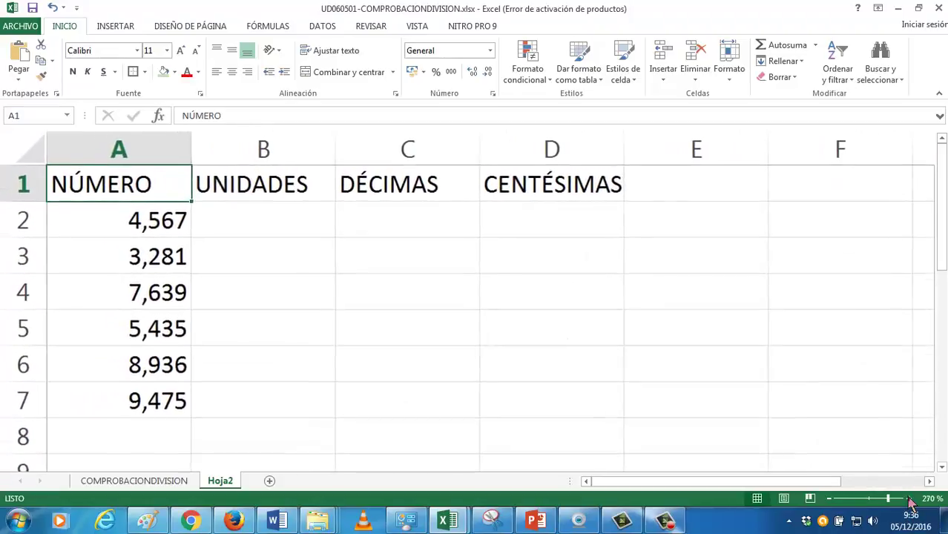
pyautogui.keyDown('ctrl'); pyautogui.scroll(3, 682, 434); pyautogui.keyUp('ctrl')
pyautogui.click(271, 224)
pyautogui.moveTo(121, 186)
pyautogui.mouseDown()
pyautogui.moveTo(669, 434)
pyautogui.moveTo(710, 477)
pyautogui.moveTo(571, 393)
pyautogui.moveTo(569, 419)
pyautogui.mouseUp()
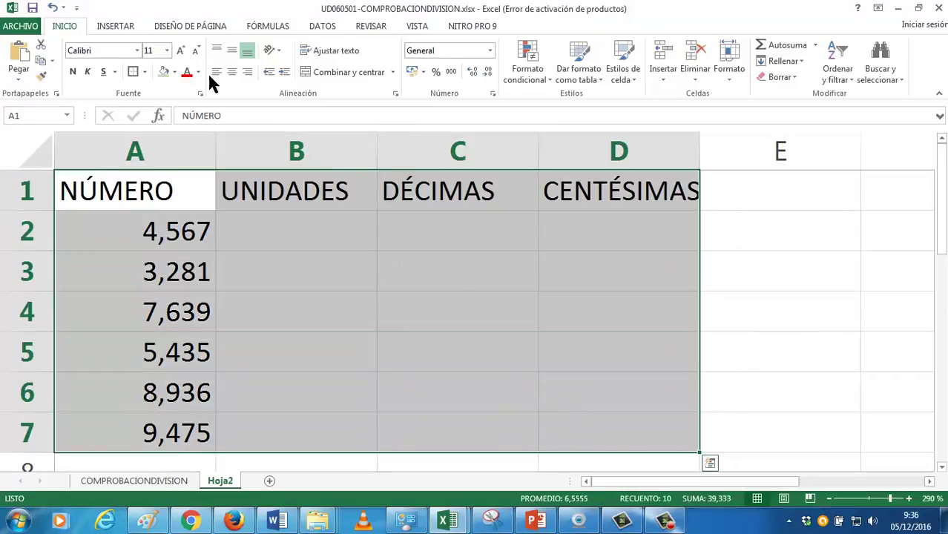
pyautogui.click(144, 75)
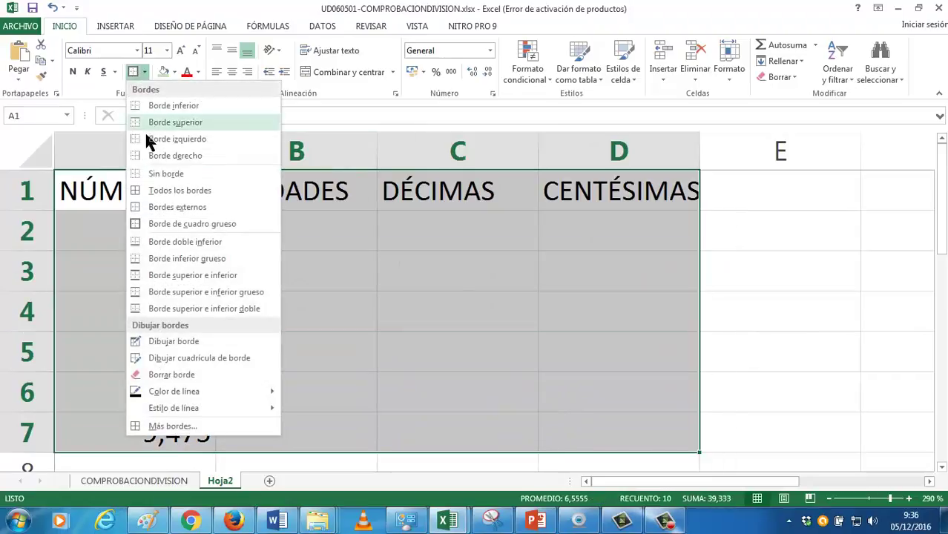
pyautogui.click(178, 191)
# - Add thick box borders around A1:D1 and A1:D7, and widen column D
pyautogui.moveTo(205, 186); pyautogui.dragTo(594, 186)
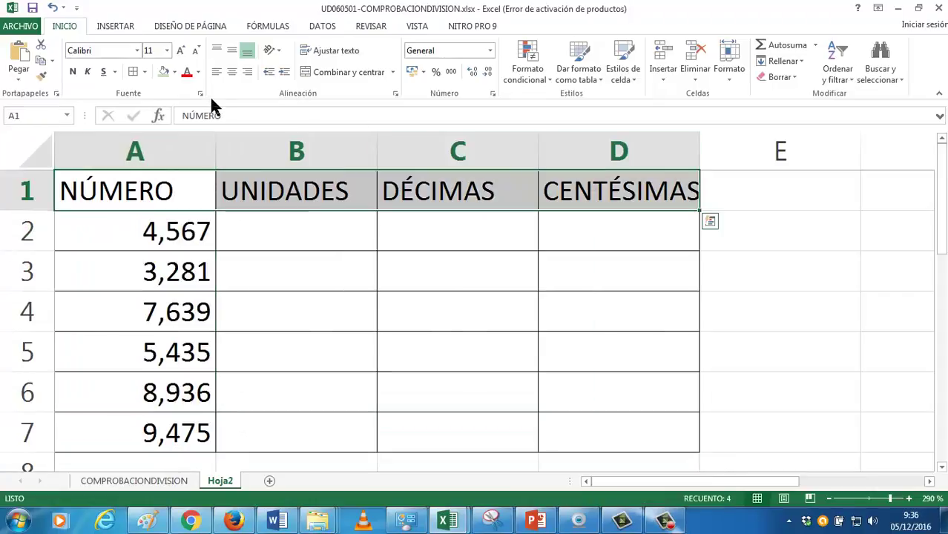
pyautogui.click(145, 72)
pyautogui.click(165, 224)
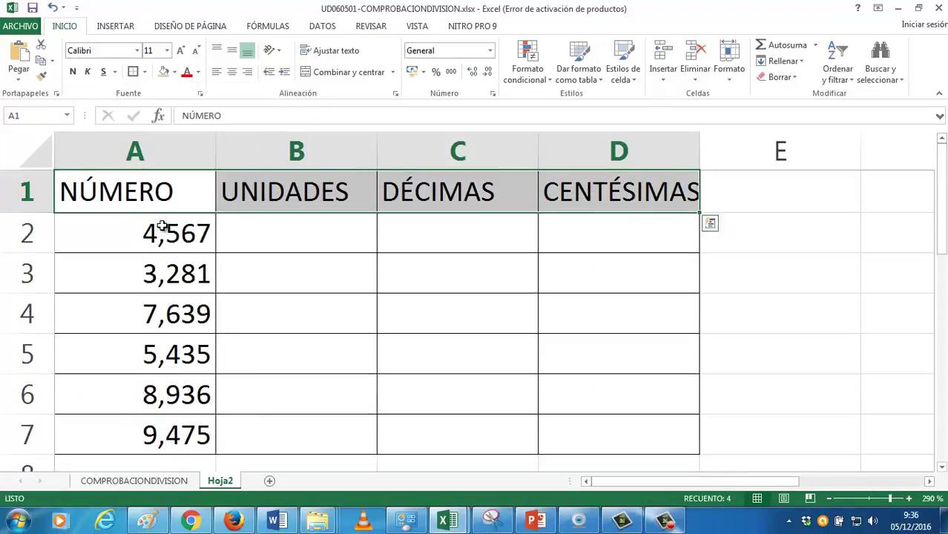
pyautogui.moveTo(144, 205); pyautogui.dragTo(598, 435)
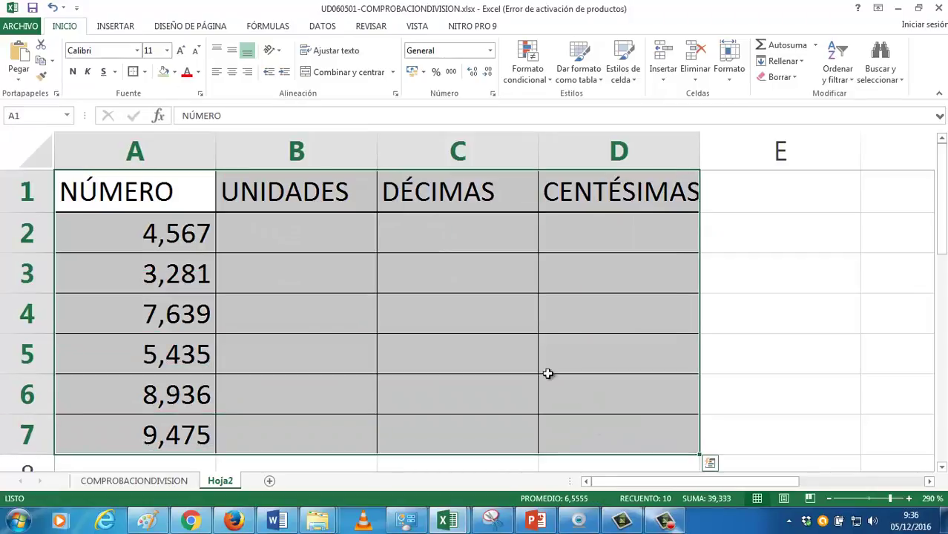
pyautogui.click(133, 71)
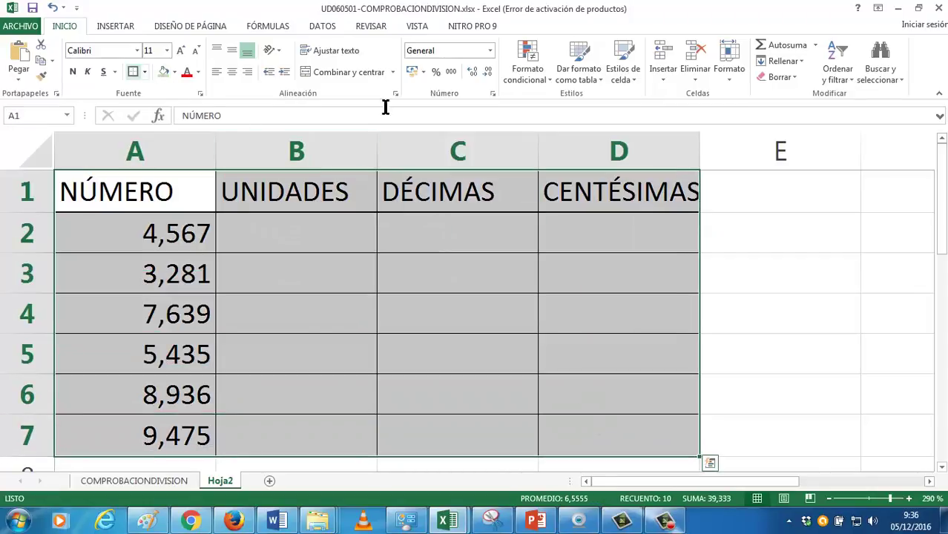
pyautogui.moveTo(695, 152); pyautogui.dragTo(709, 152)
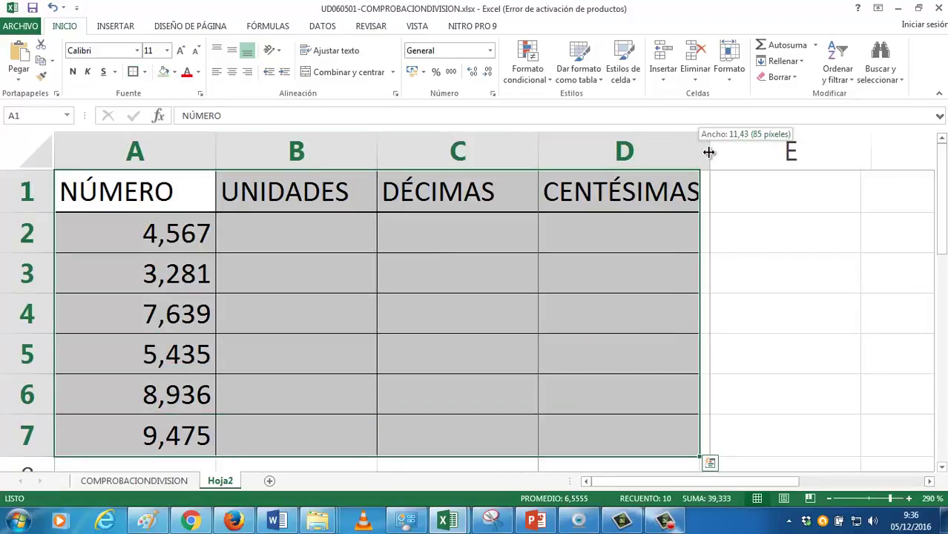
pyautogui.click(681, 222)
# - Fill table rows 3, 5 and 7 (A:D) light blue
pyautogui.moveTo(268, 264); pyautogui.dragTo(400, 280)
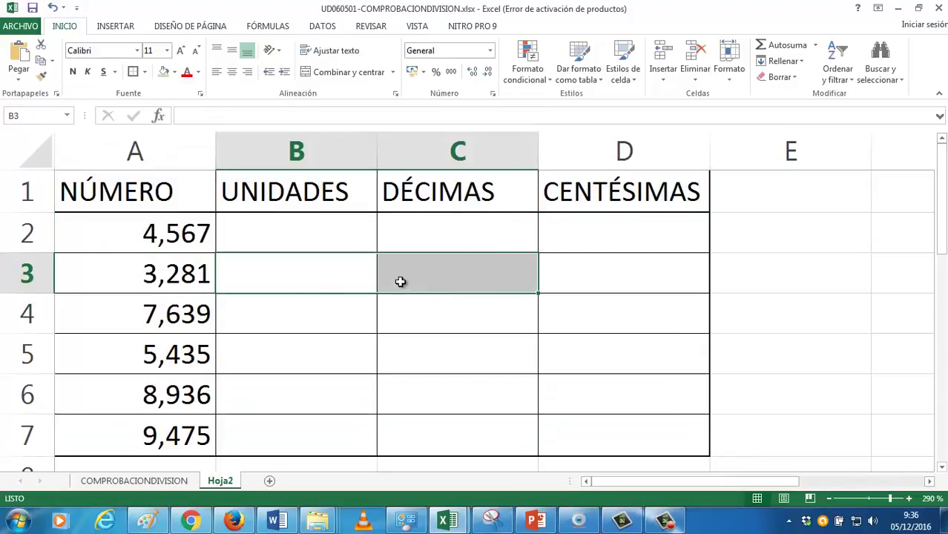
pyautogui.moveTo(180, 283); pyautogui.dragTo(616, 282)
pyautogui.moveTo(186, 353); pyautogui.dragTo(593, 353)
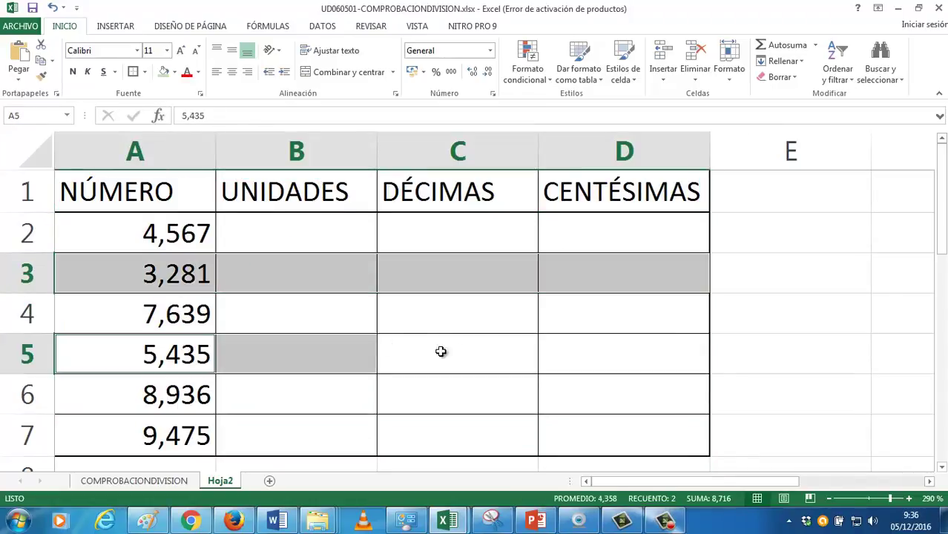
pyautogui.moveTo(151, 435); pyautogui.dragTo(550, 416)
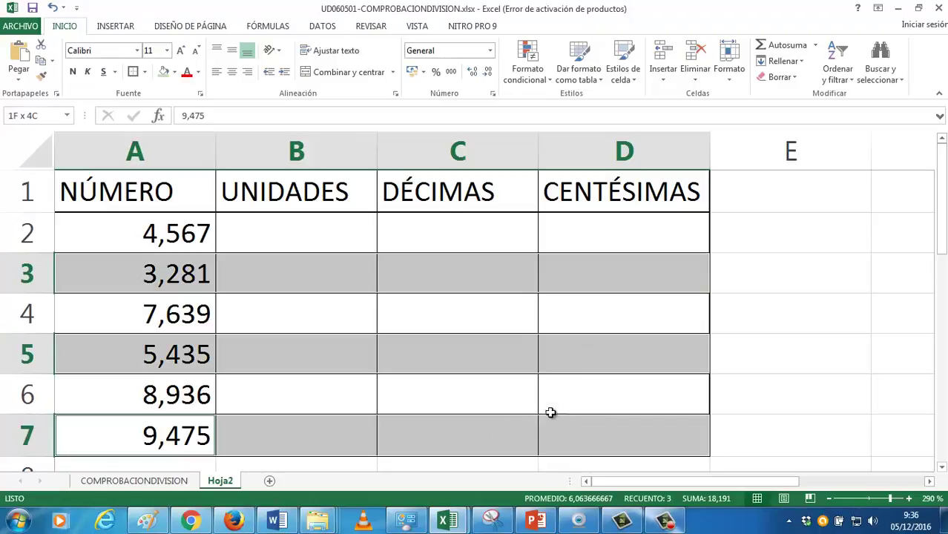
pyautogui.click(173, 72)
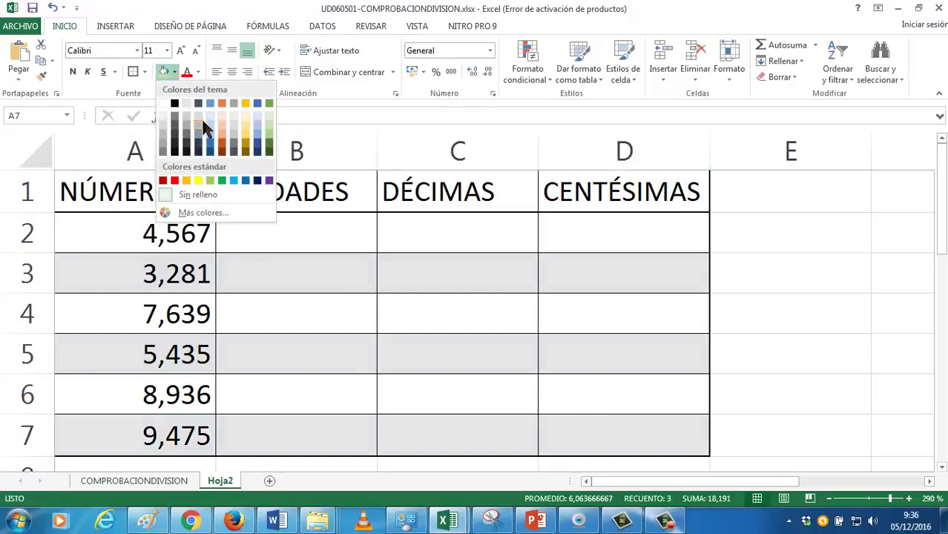
pyautogui.click(211, 136)
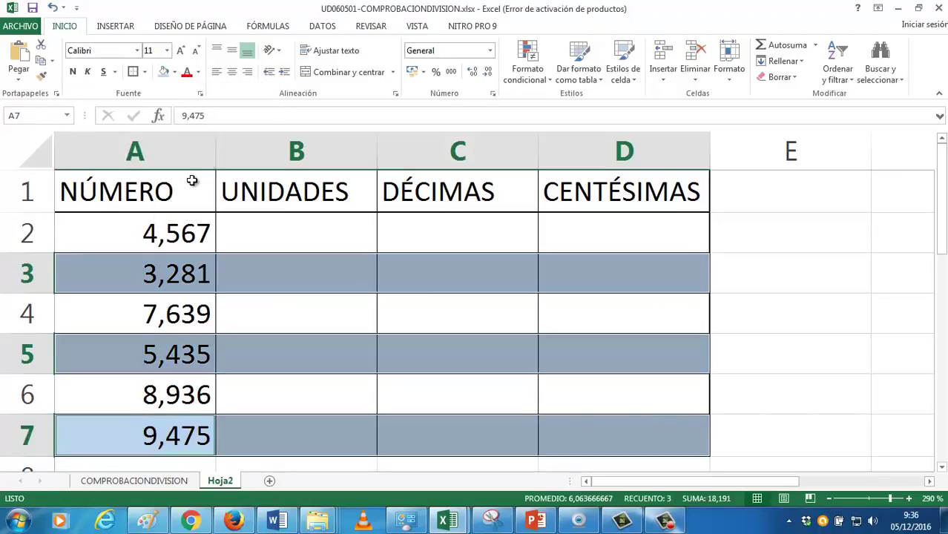
# - Give the header row A1:D1 a dark blue fill with white, right-aligned text
pyautogui.moveTo(186, 197); pyautogui.dragTo(649, 208)
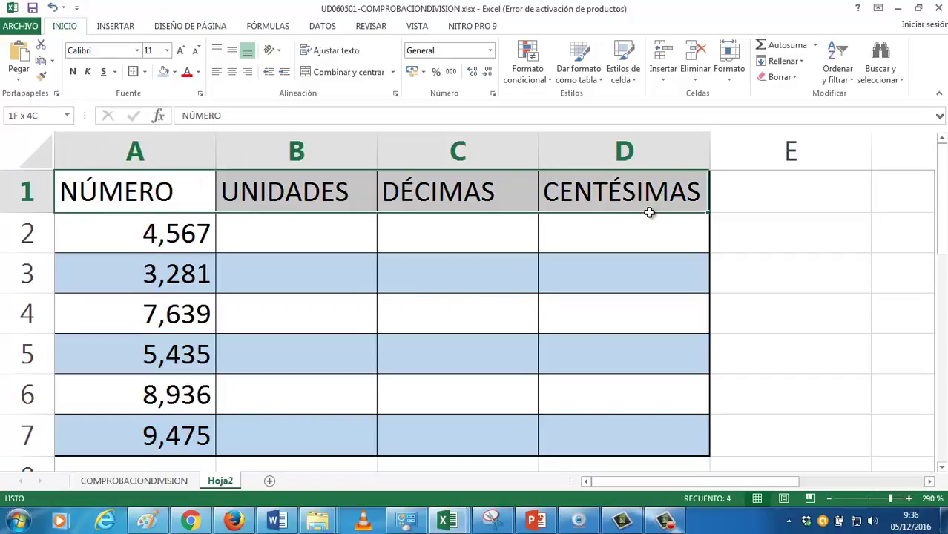
pyautogui.click(175, 74)
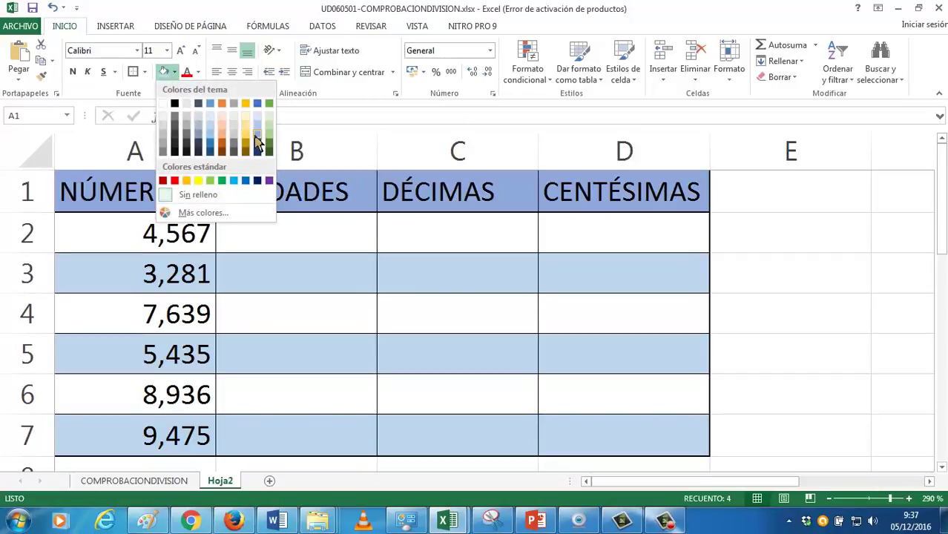
pyautogui.click(258, 148)
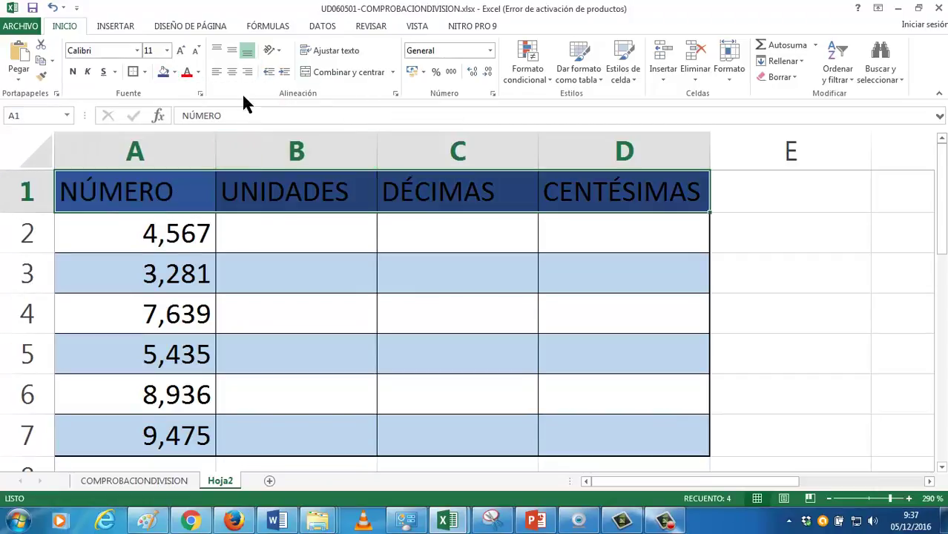
pyautogui.click(244, 73)
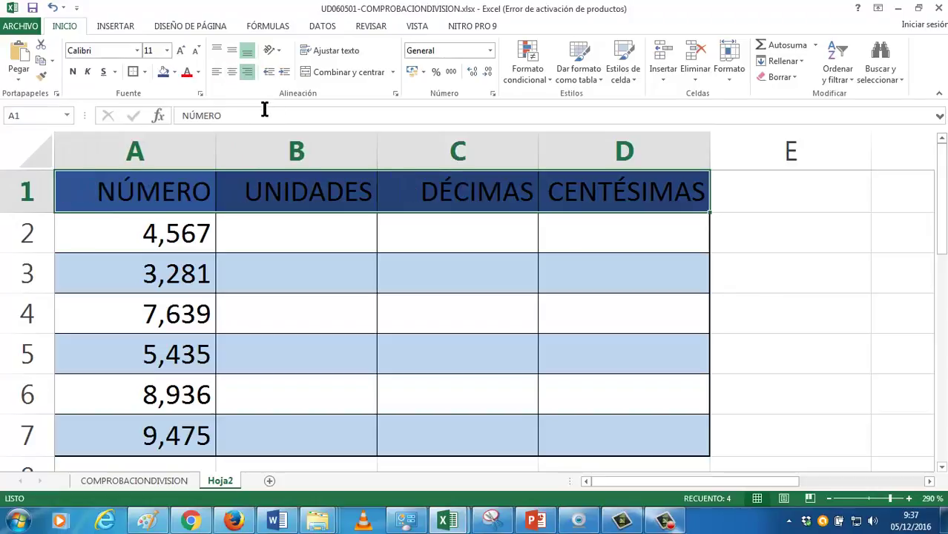
pyautogui.click(198, 72)
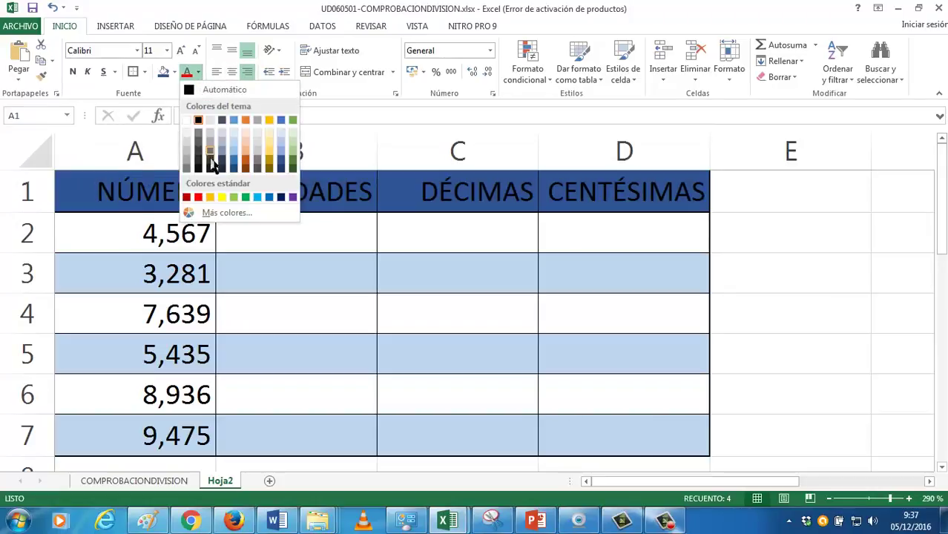
pyautogui.click(187, 120)
# - Enter =REDONDEAR(A2;0) in B2 so 4,567 rounds to 5
pyautogui.click(381, 227)
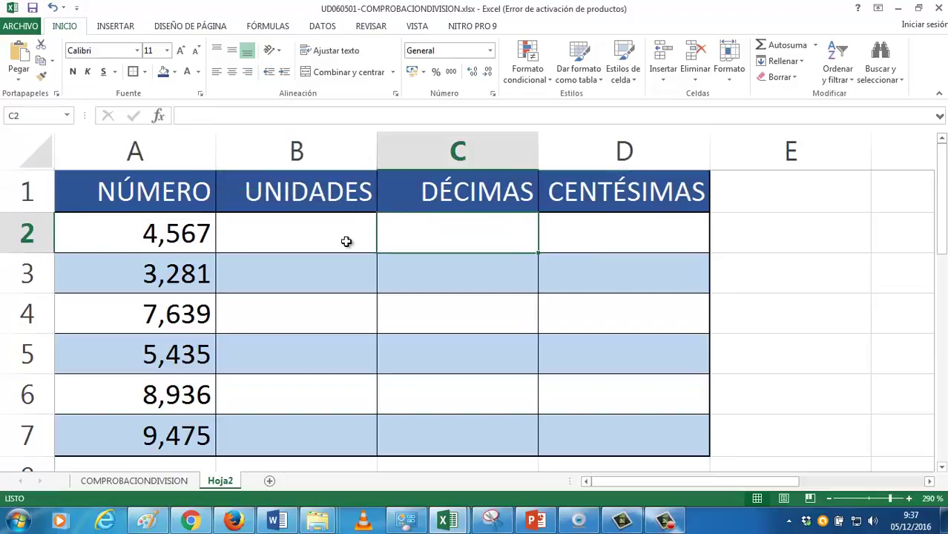
pyautogui.click(353, 238)
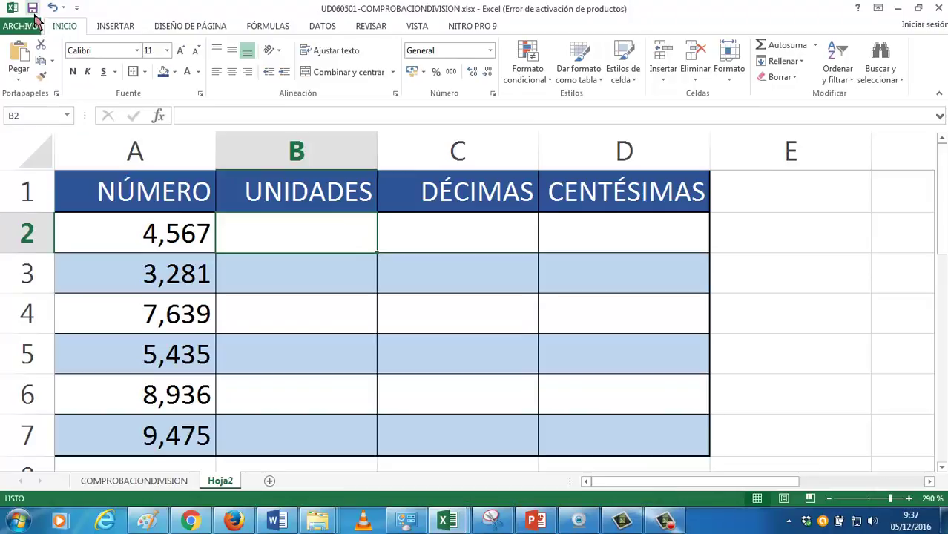
pyautogui.doubleClick(239, 230)
pyautogui.write('=')
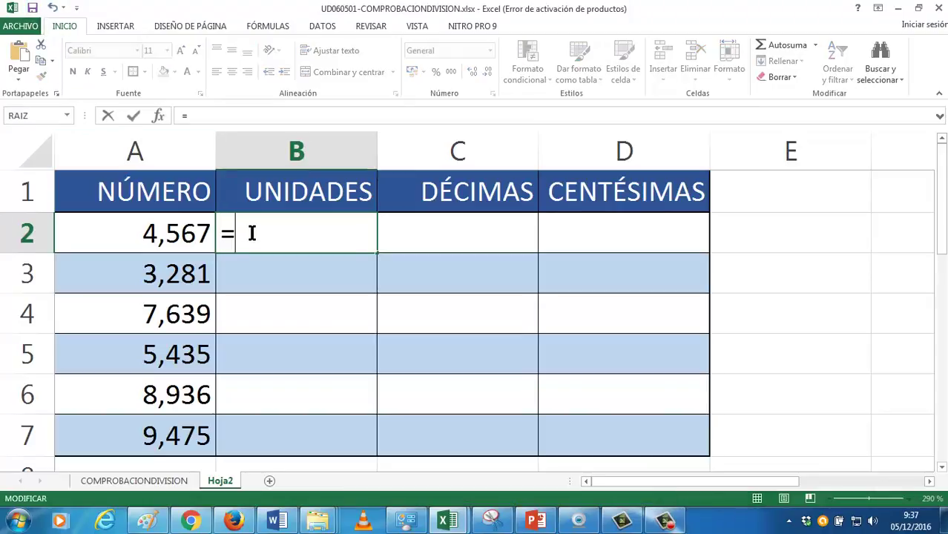
pyautogui.write('RED')
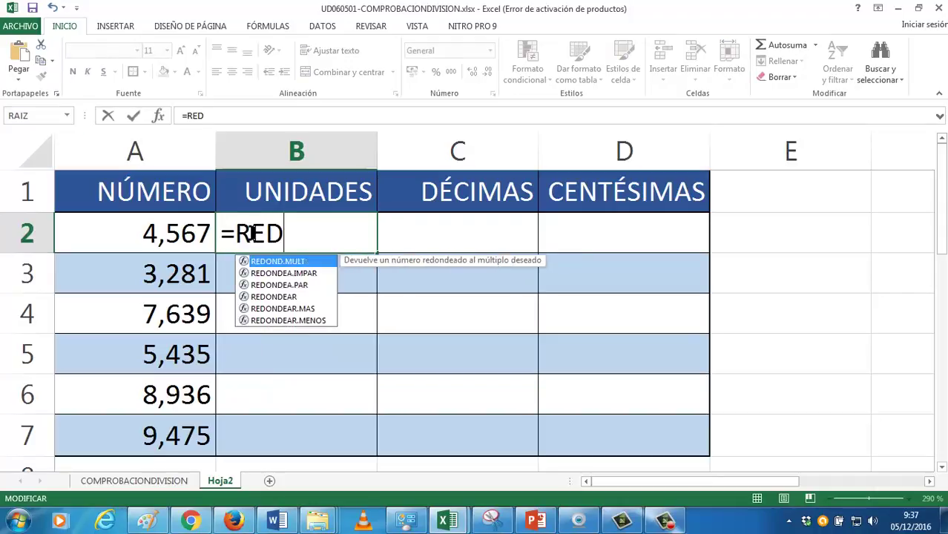
pyautogui.write('ONDEAR')
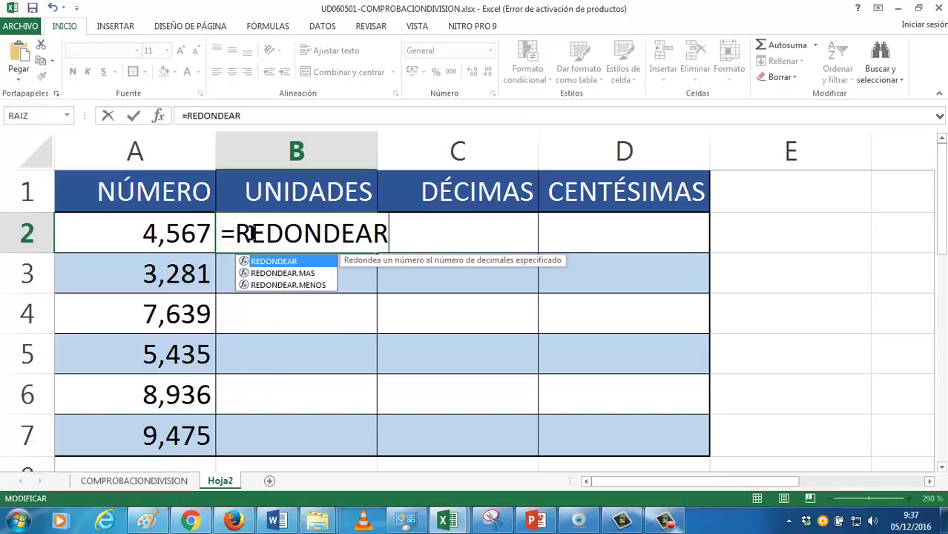
pyautogui.write('(')
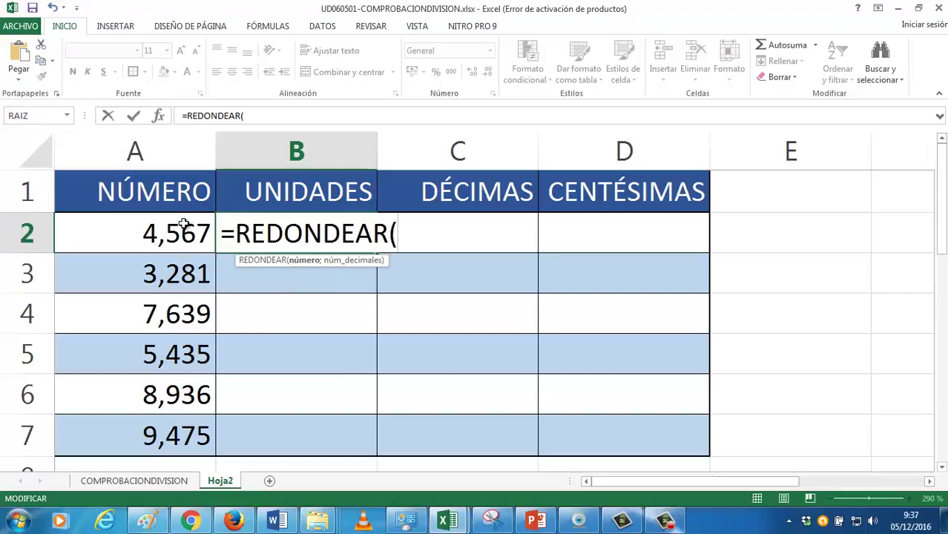
pyautogui.click(184, 226)
pyautogui.write(';')
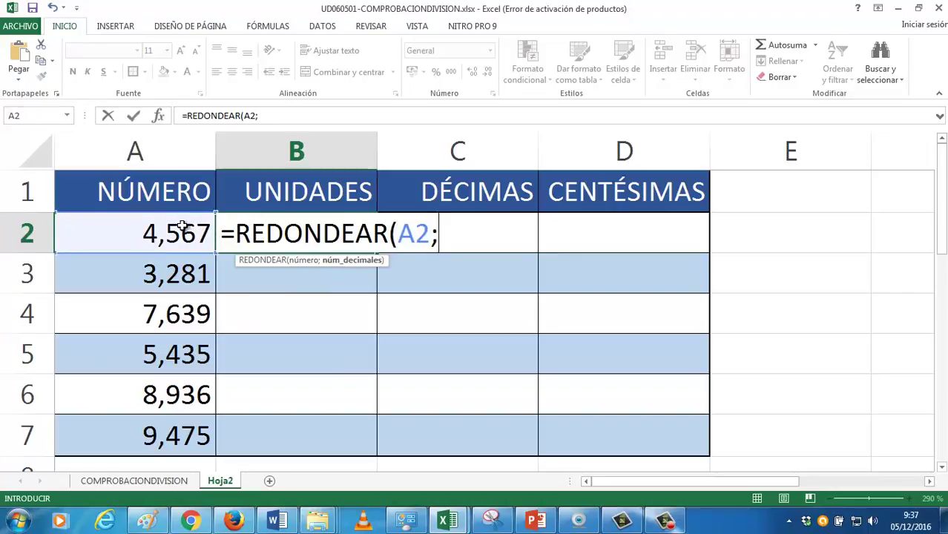
pyautogui.write('9')
pyautogui.press('BackSpace')
pyautogui.write('0')
pyautogui.press('Return')
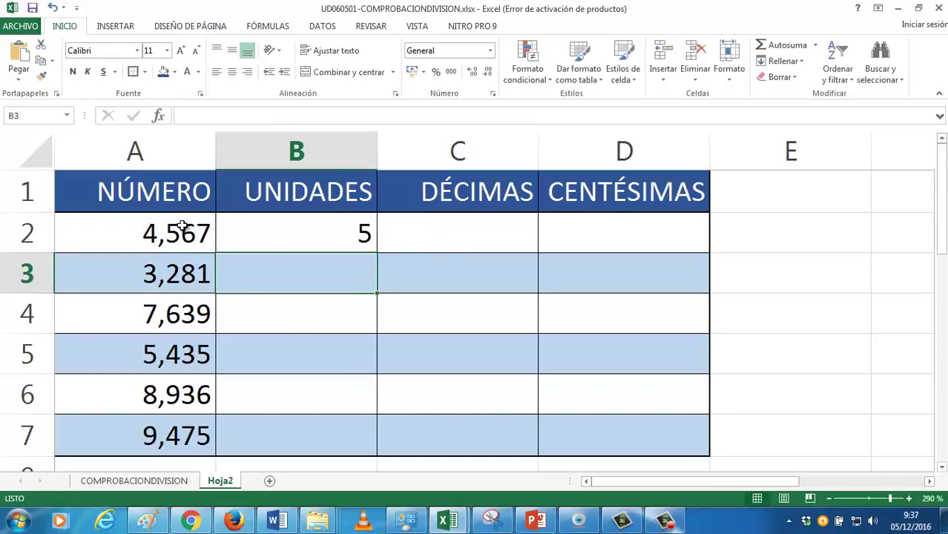
pyautogui.press('Up')
pyautogui.press('Right')
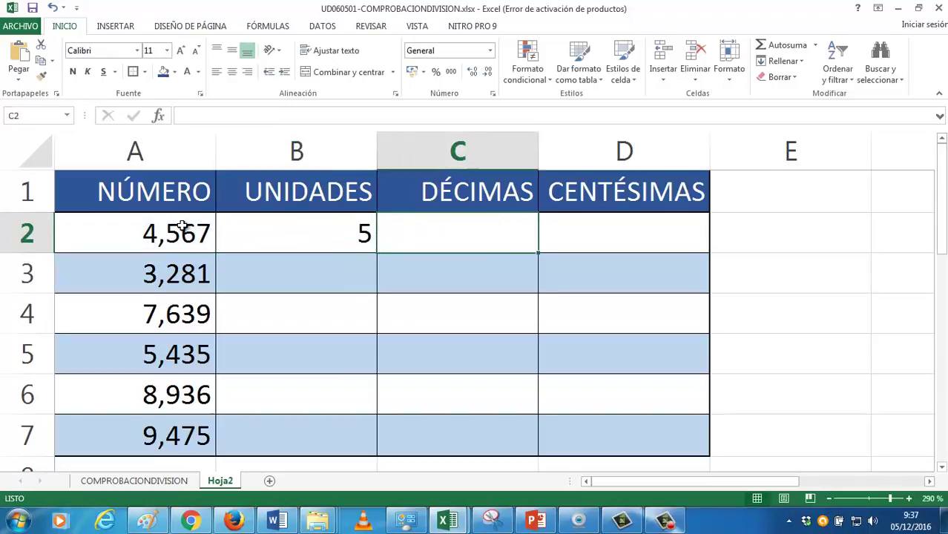
# - Enter =REDONDEAR(A2;1) in C2, giving 4,6
pyautogui.write('=RE')
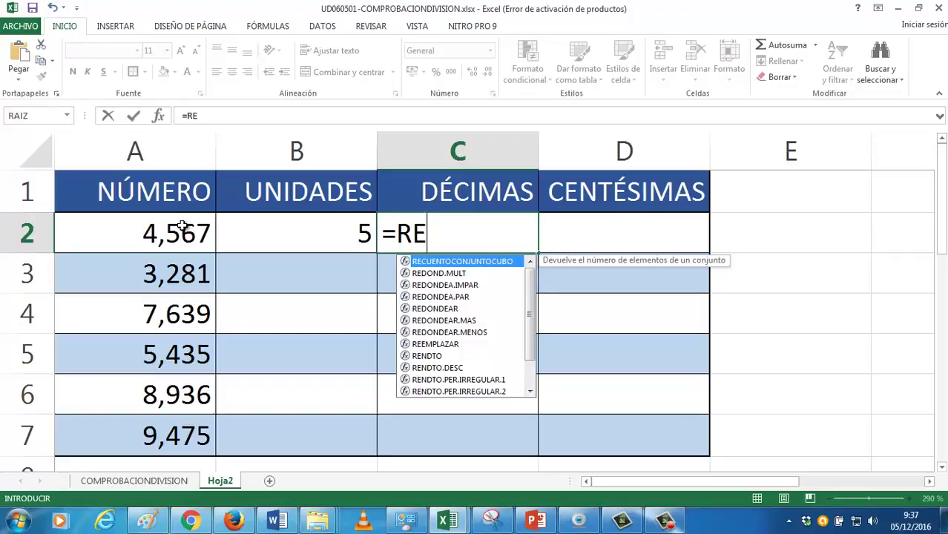
pyautogui.write('DONDEAR(')
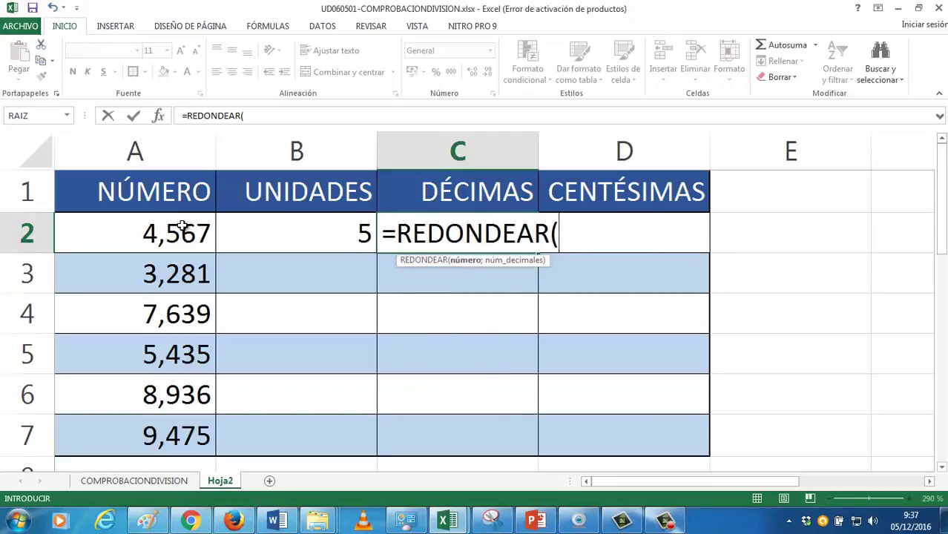
pyautogui.click(173, 233)
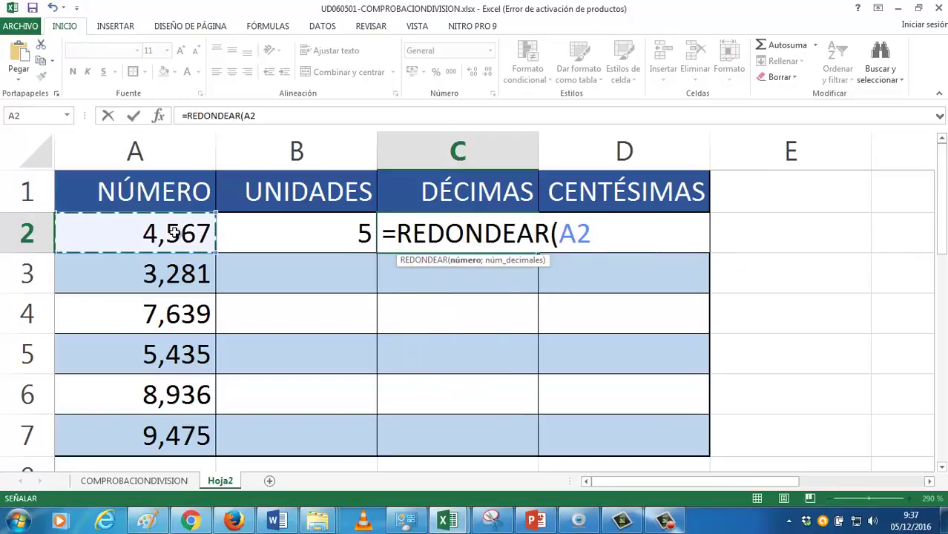
pyautogui.write(';1')
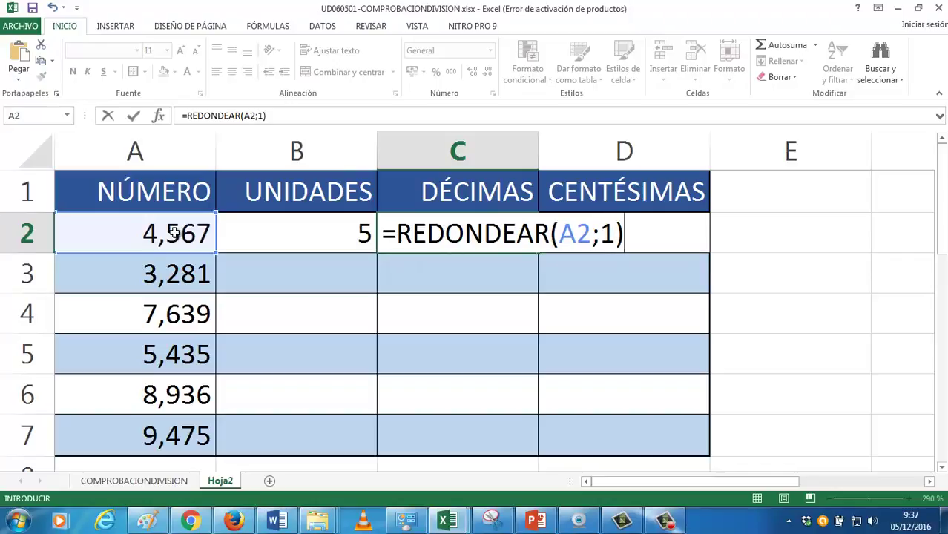
pyautogui.press('Return')
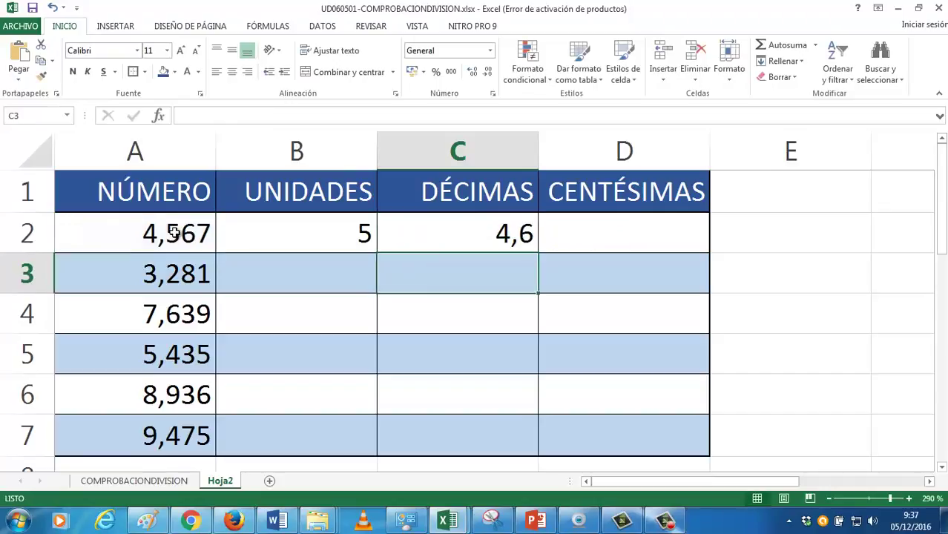
pyautogui.press('Up')
pyautogui.press('Right')
# - Enter =REDONDEAR(A2;2) in D2, giving 4,57
pyautogui.write('=')
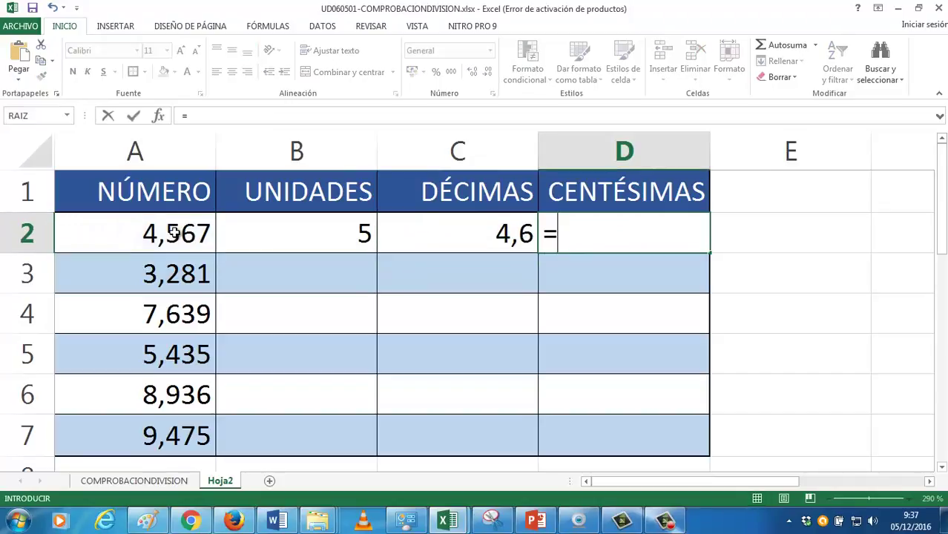
pyautogui.write('REDONDEAR')
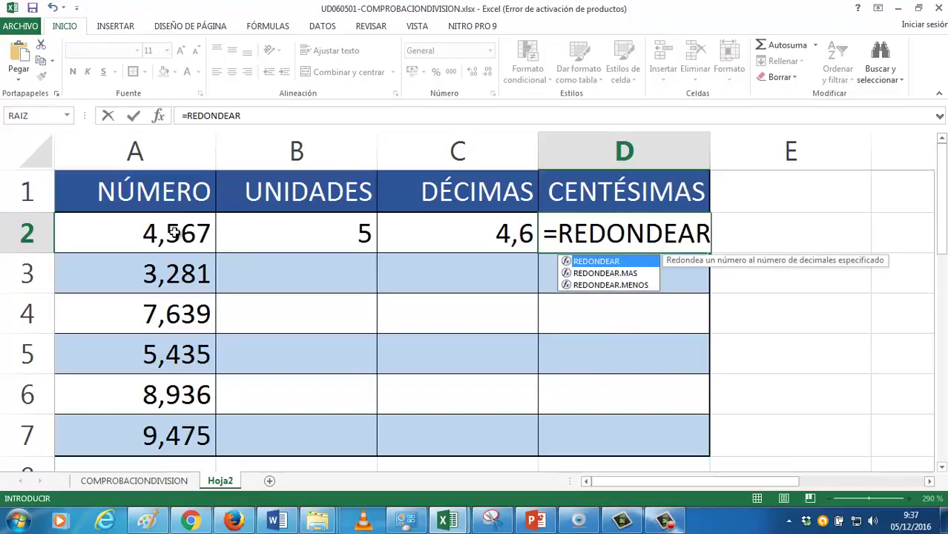
pyautogui.write('(')
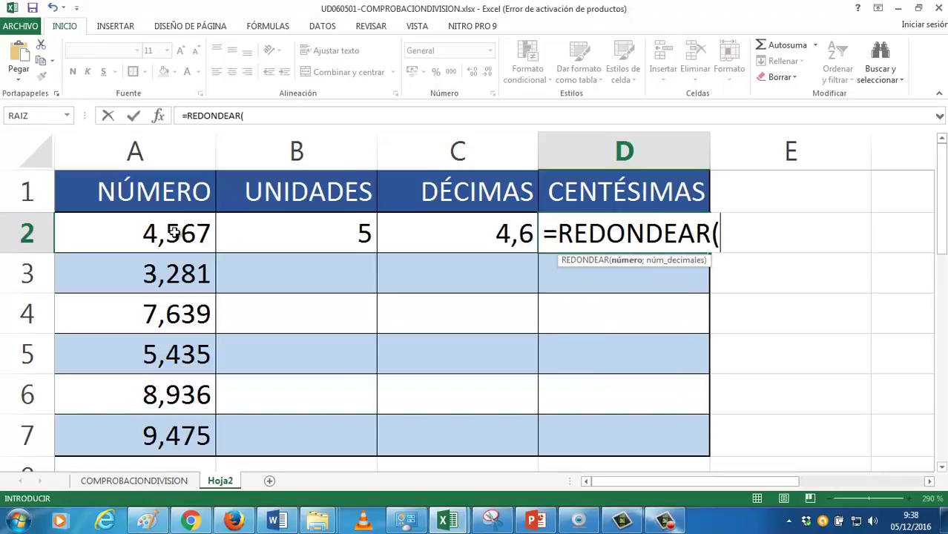
pyautogui.click(174, 233)
pyautogui.write(';2)')
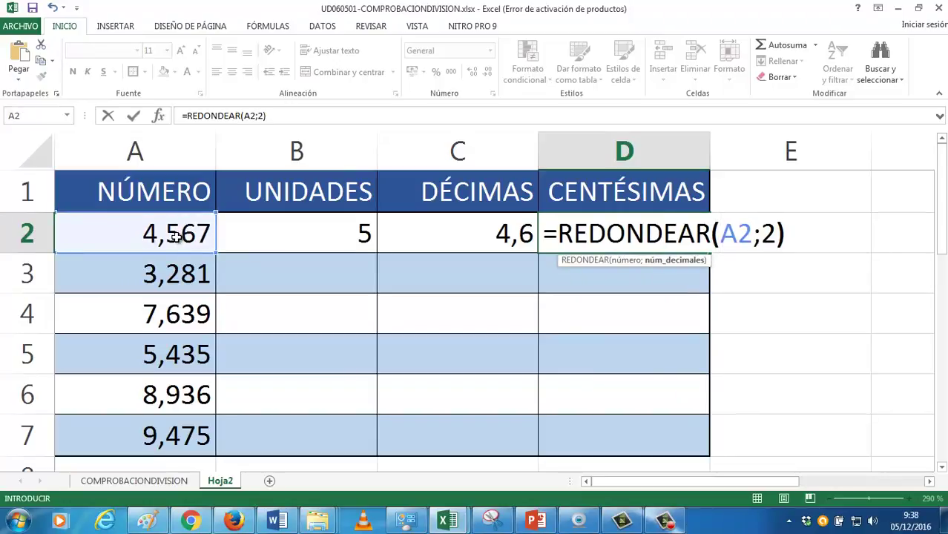
pyautogui.press('Return')
pyautogui.press('Up')
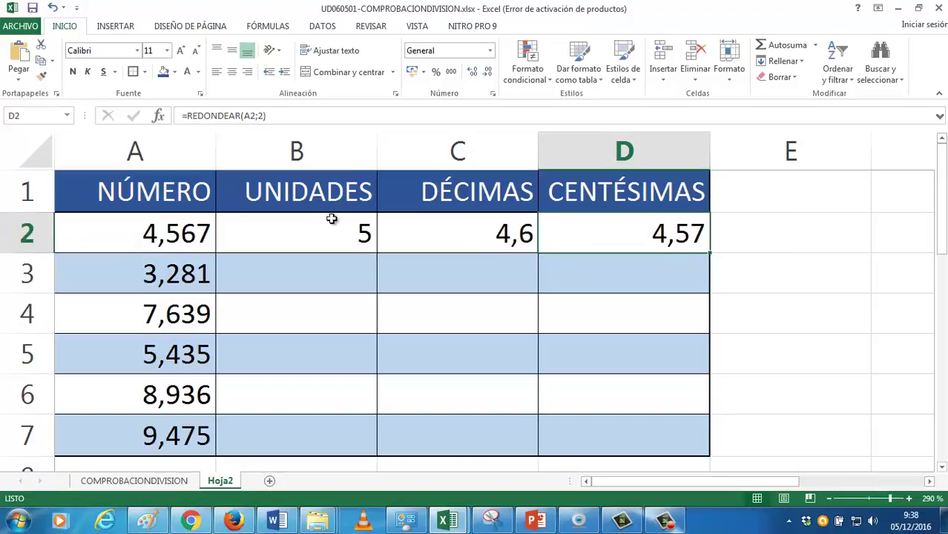
pyautogui.click(331, 219)
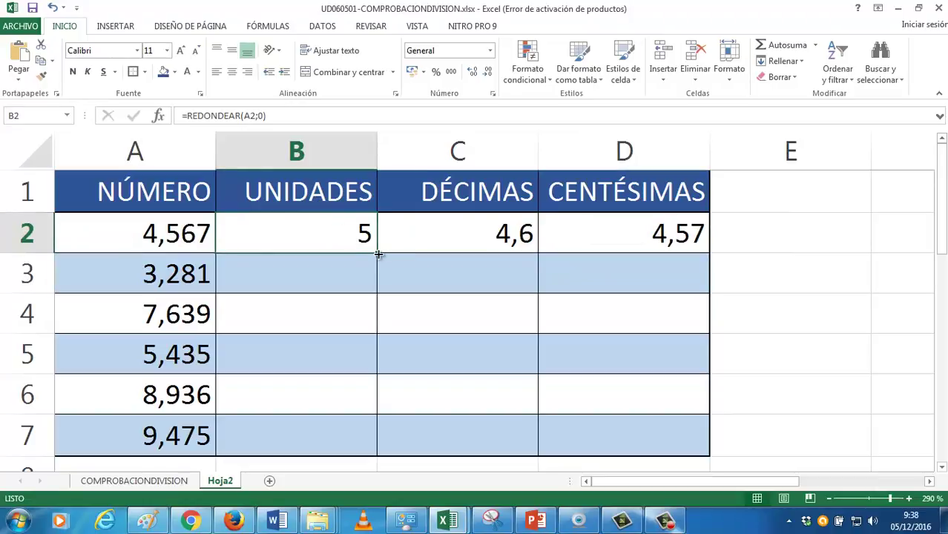
# - Fill the B2, C2 and D2 rounding formulas down to row 7
pyautogui.moveTo(379, 254); pyautogui.dragTo(381, 452)
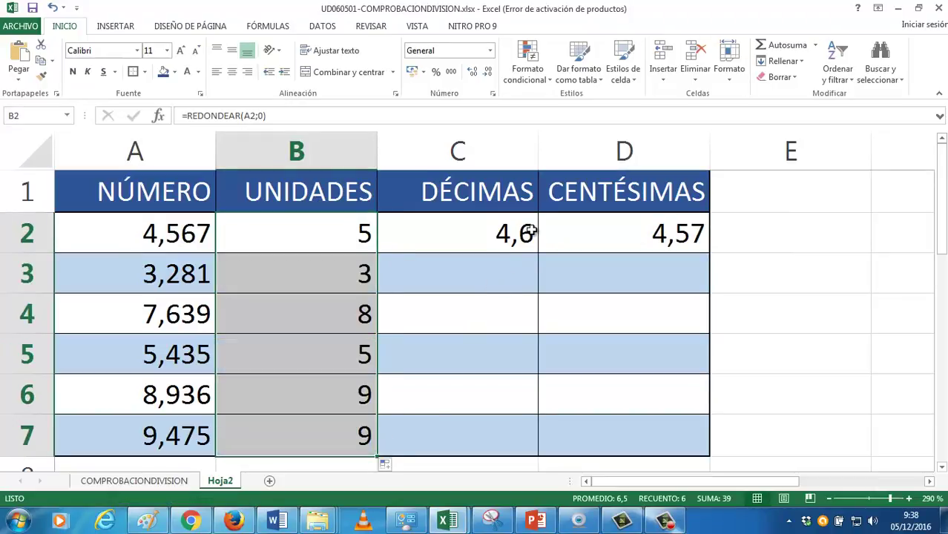
pyautogui.click(531, 232)
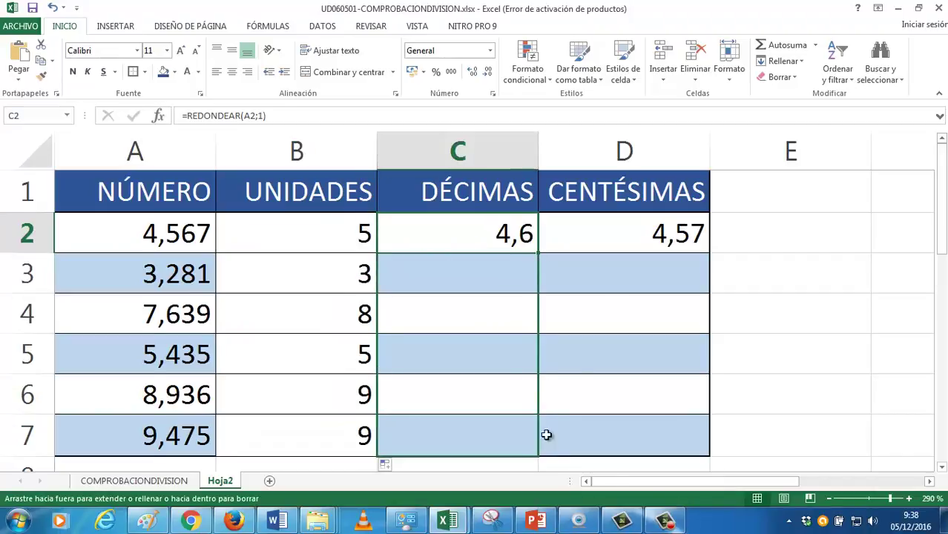
pyautogui.moveTo(539, 253); pyautogui.dragTo(546, 436)
pyautogui.click(662, 237)
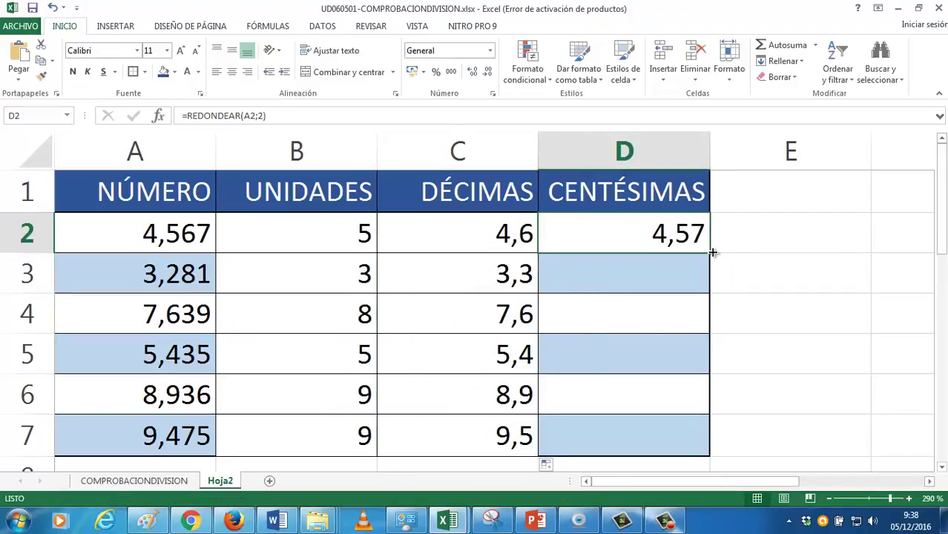
pyautogui.moveTo(711, 253); pyautogui.dragTo(713, 446)
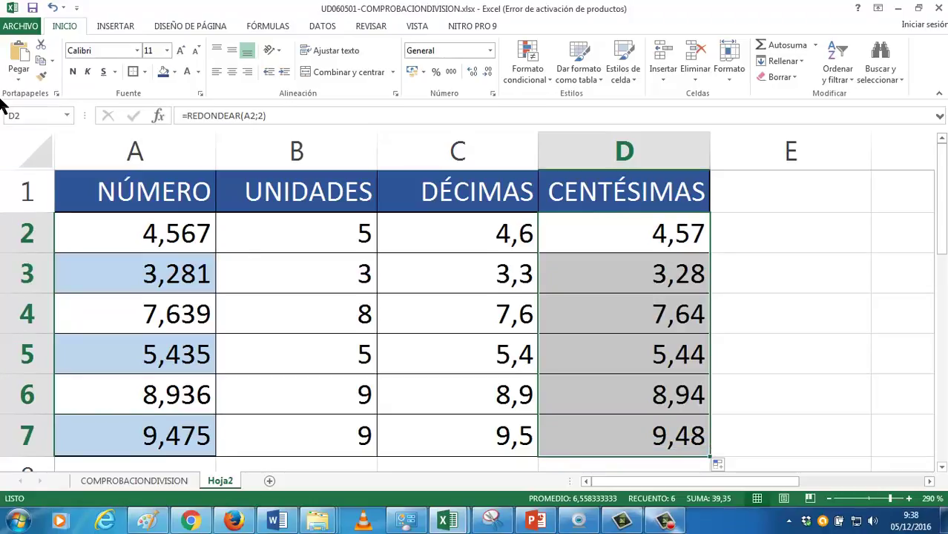
# - Apply a pale blue-grey fill to A3:D3, A5:D5 and A7:D7
pyautogui.click(220, 243)
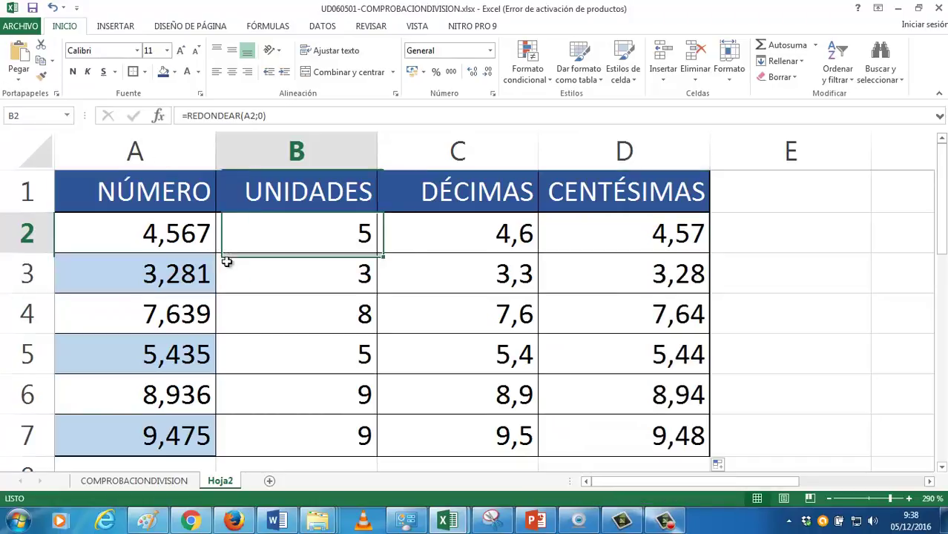
pyautogui.moveTo(189, 283); pyautogui.dragTo(649, 273)
pyautogui.keyDown('ctrl'); pyautogui.moveTo(210, 358); pyautogui.dragTo(588, 356); pyautogui.keyUp('ctrl')
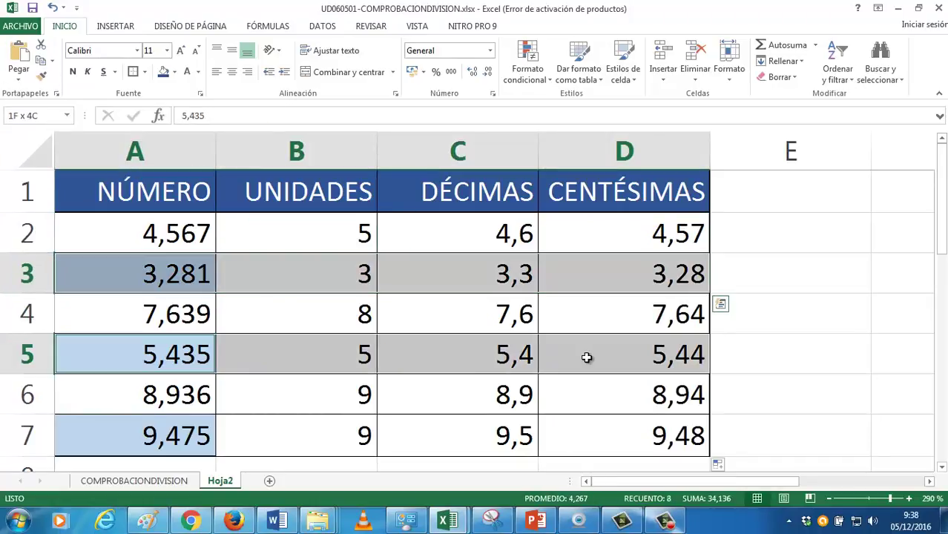
pyautogui.keyDown('ctrl'); pyautogui.moveTo(205, 429); pyautogui.dragTo(564, 434); pyautogui.keyUp('ctrl')
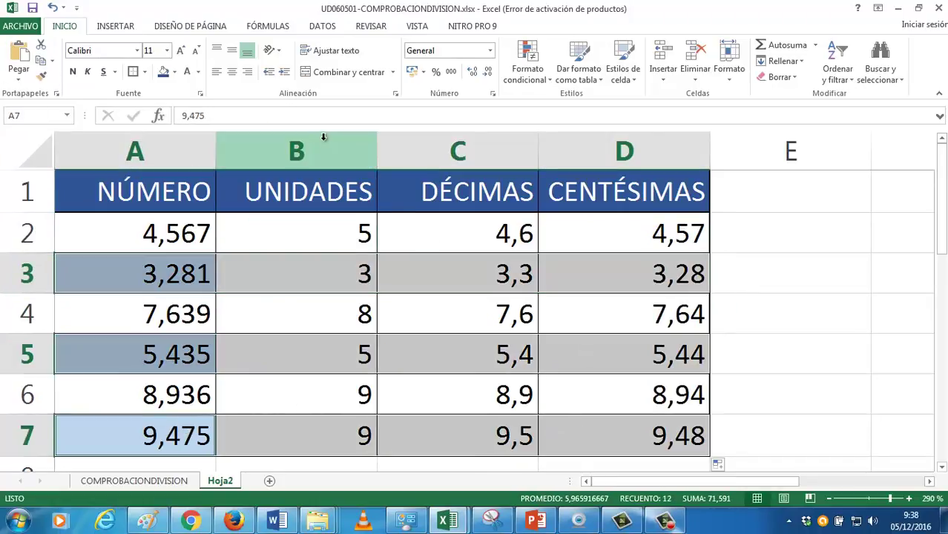
pyautogui.click(163, 72)
pyautogui.click(173, 72)
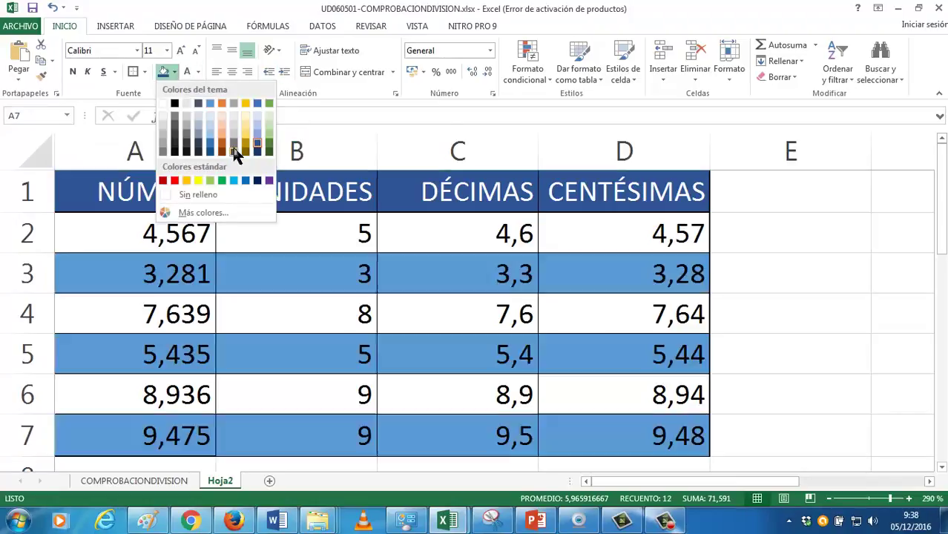
pyautogui.click(199, 123)
pyautogui.click(275, 245)
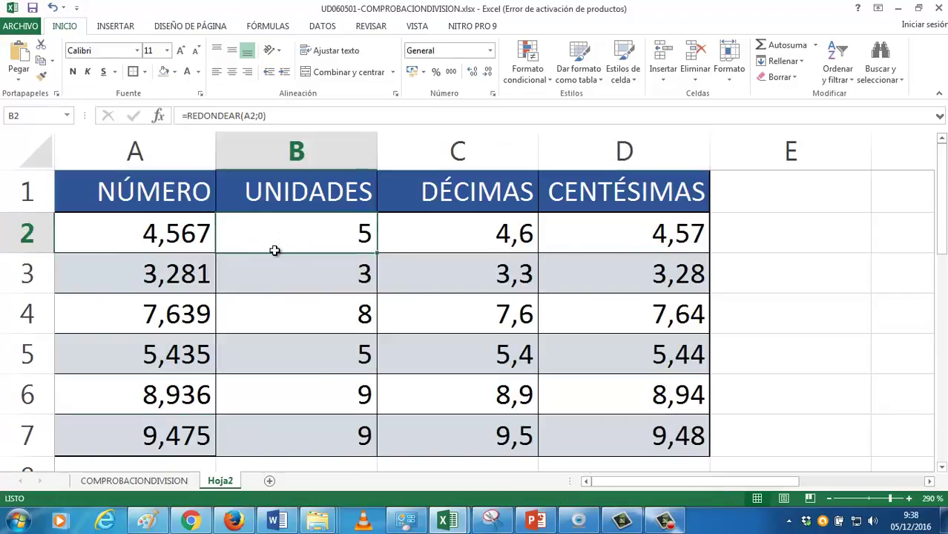
pyautogui.doubleClick(345, 277)
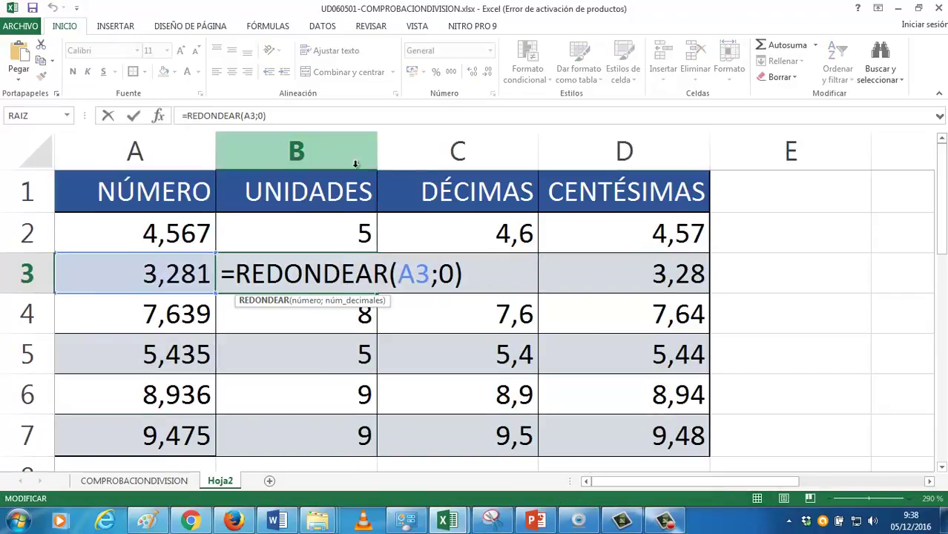